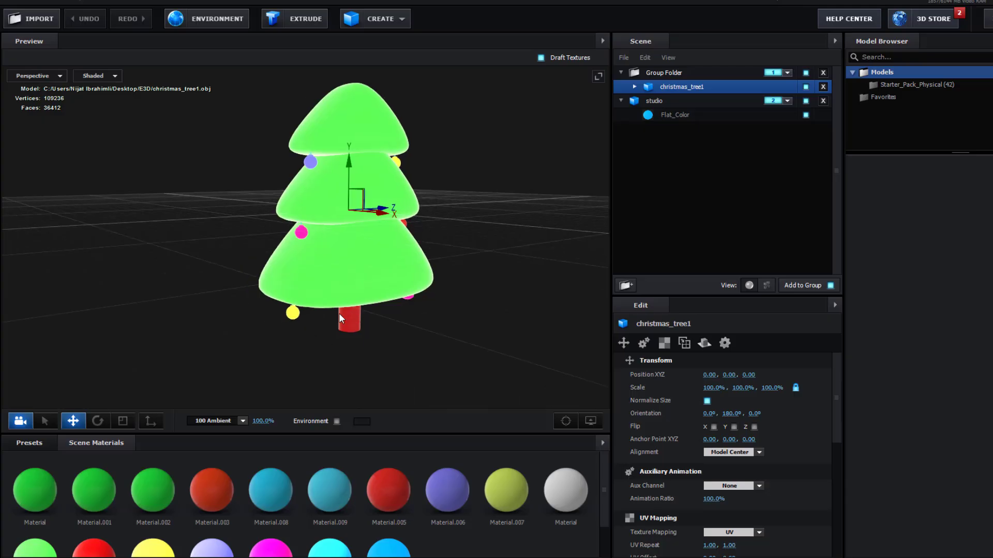
Step: Orbit the preview around the Christmas tree and switch to the Rotate tool (E)
left_click_drag(339, 312, 649, 191)
key("e")
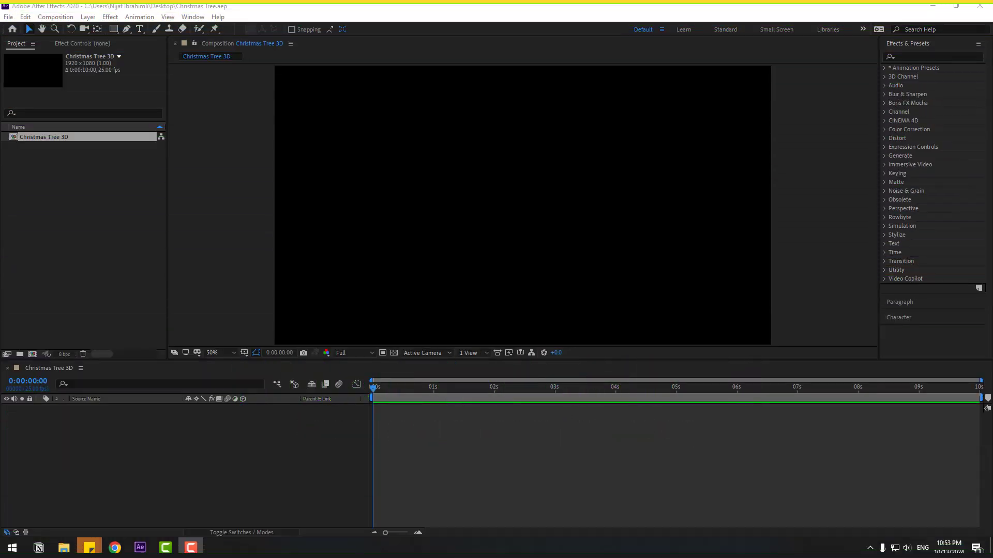
Step: Create a new solid layer named E3D in the composition
right_click(182, 441)
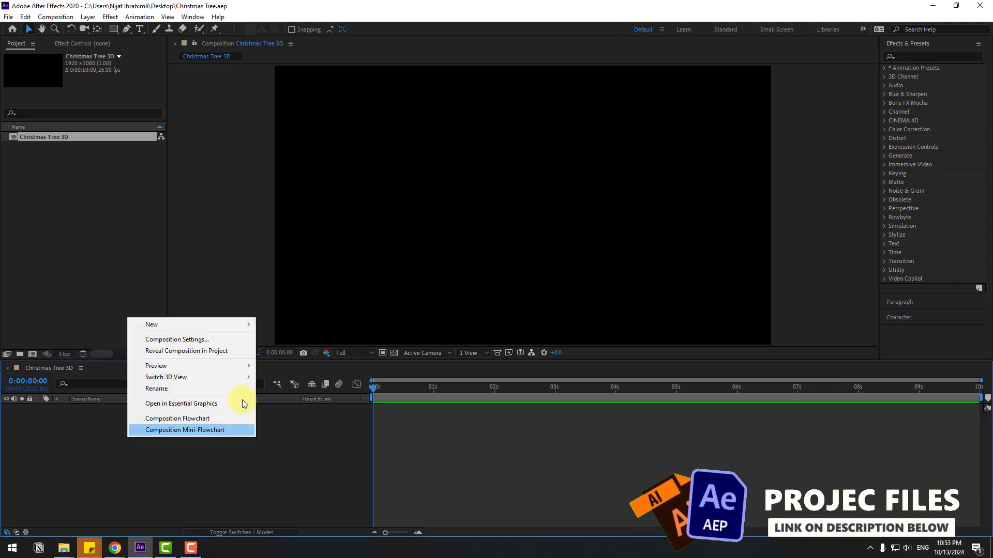
mouse_move(201, 325)
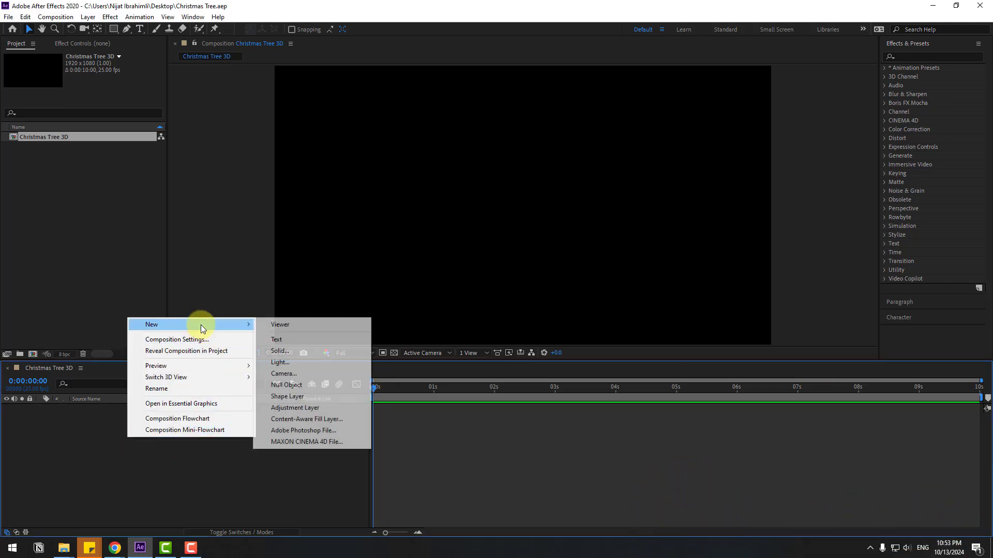
left_click(284, 351)
type("E3D")
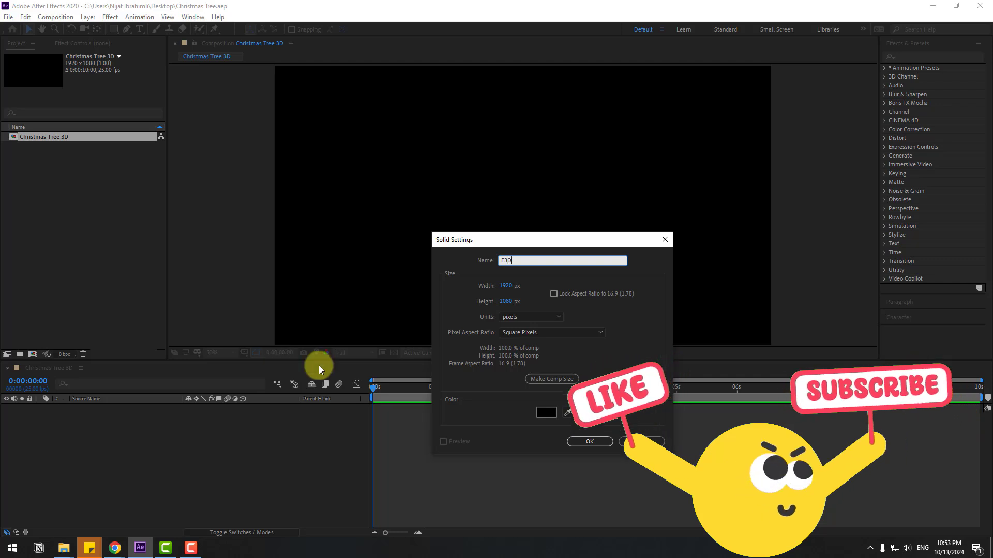
left_click(590, 441)
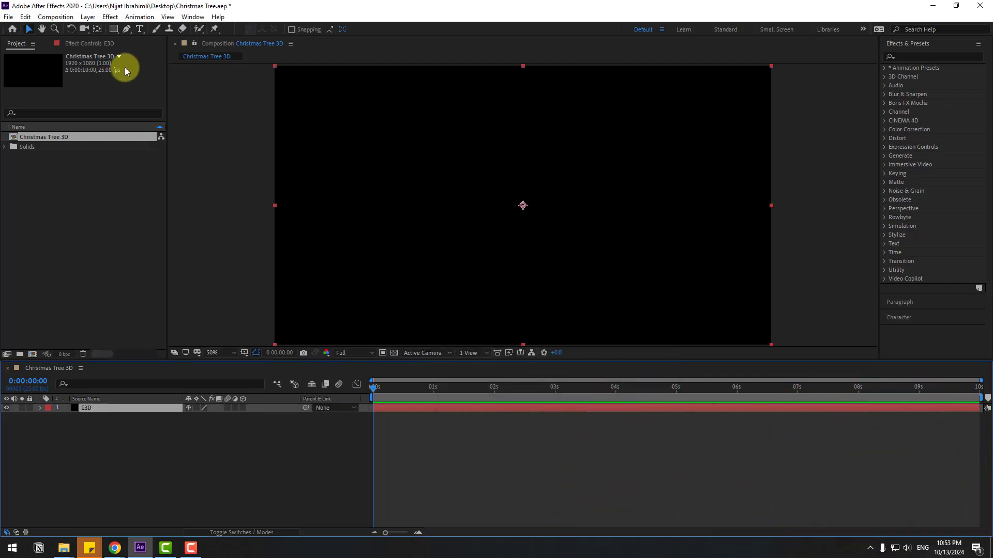
Step: Apply the Video Copilot Element effect to the E3D layer
left_click(110, 17)
mouse_move(161, 329)
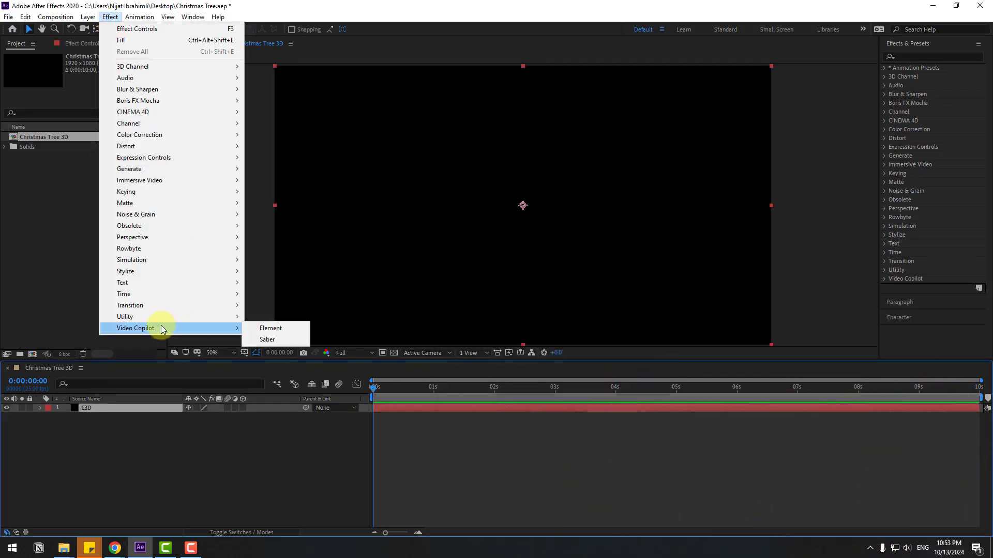
left_click(275, 328)
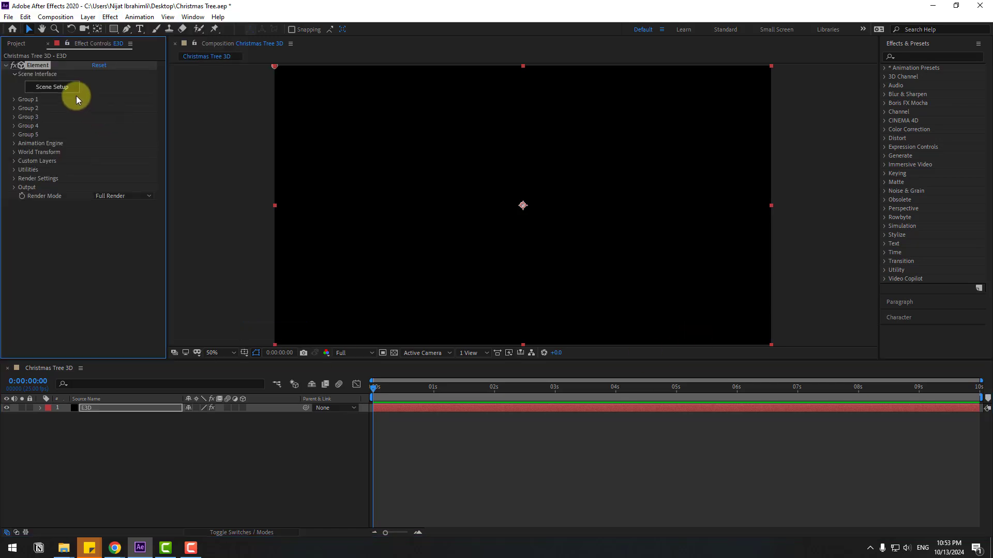
Step: In Scene Setup, import christmas_tree1 with its materials and enable Normalize Size
left_click(50, 88)
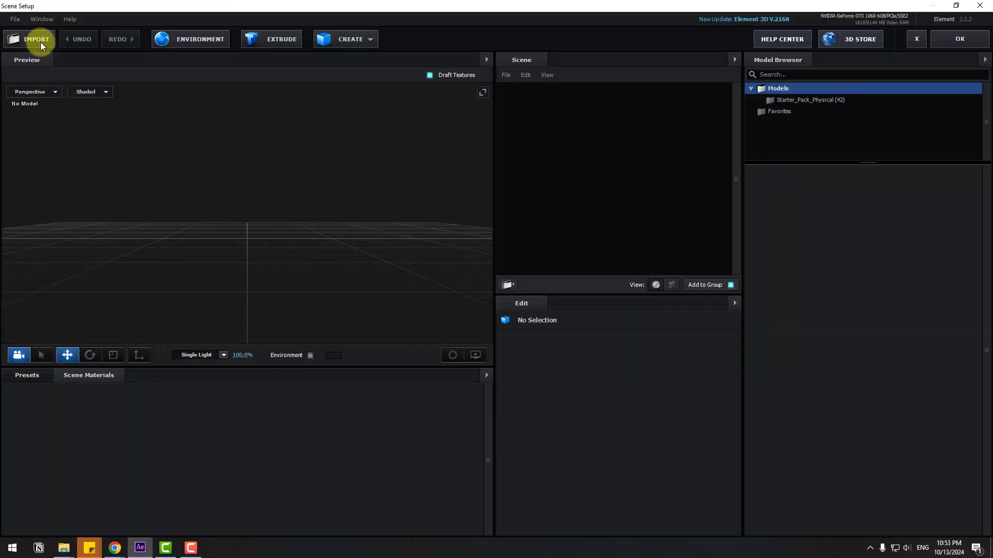
left_click(39, 39)
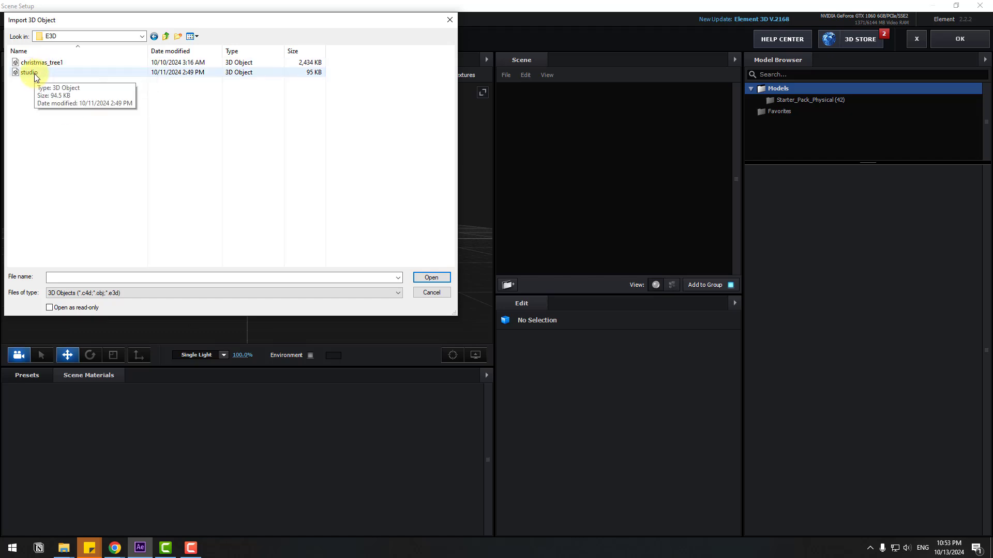
left_click(46, 63)
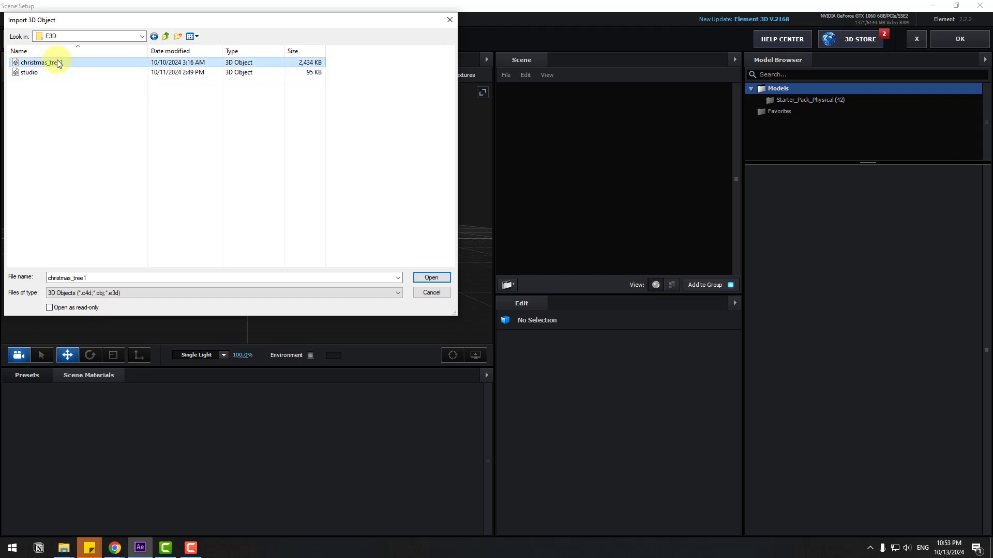
left_click(431, 279)
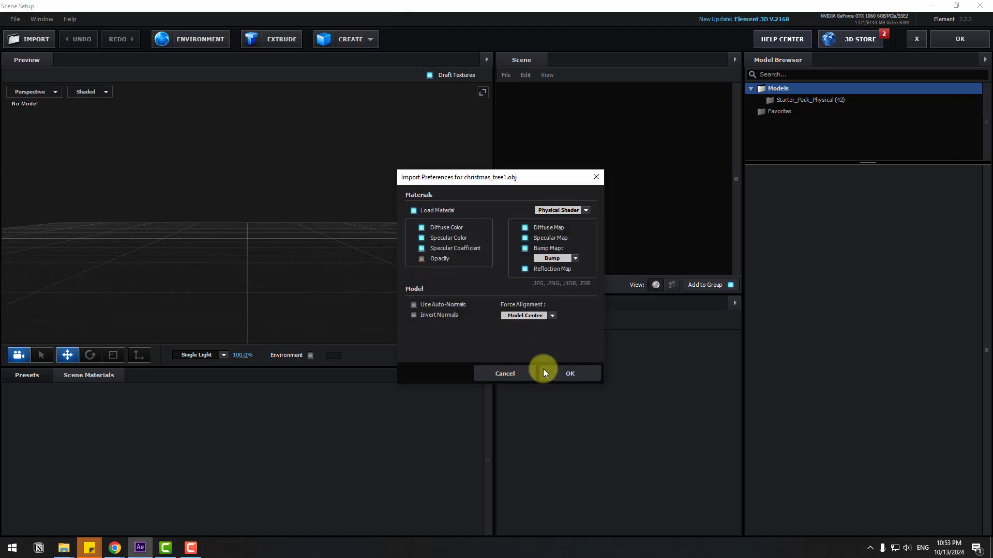
left_click(572, 376)
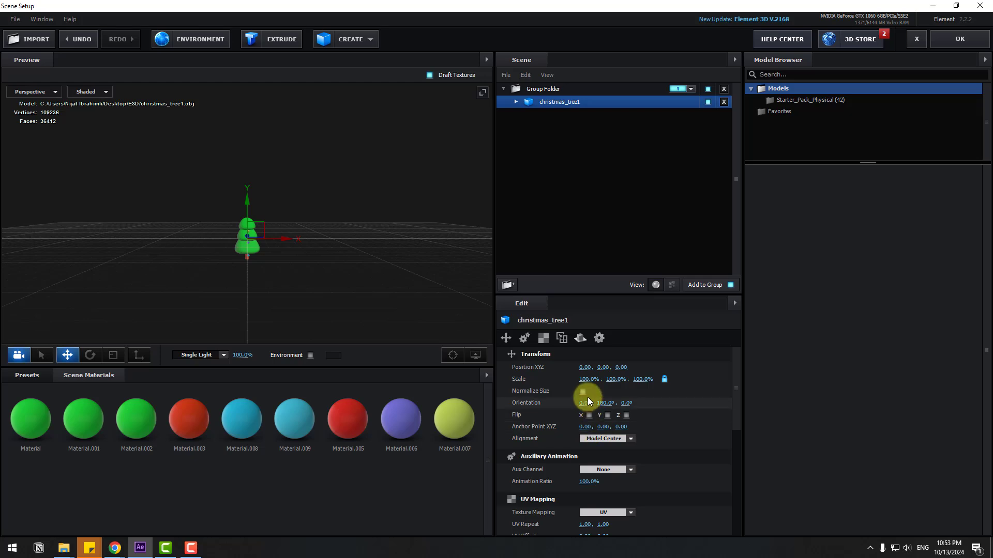
left_click(584, 393)
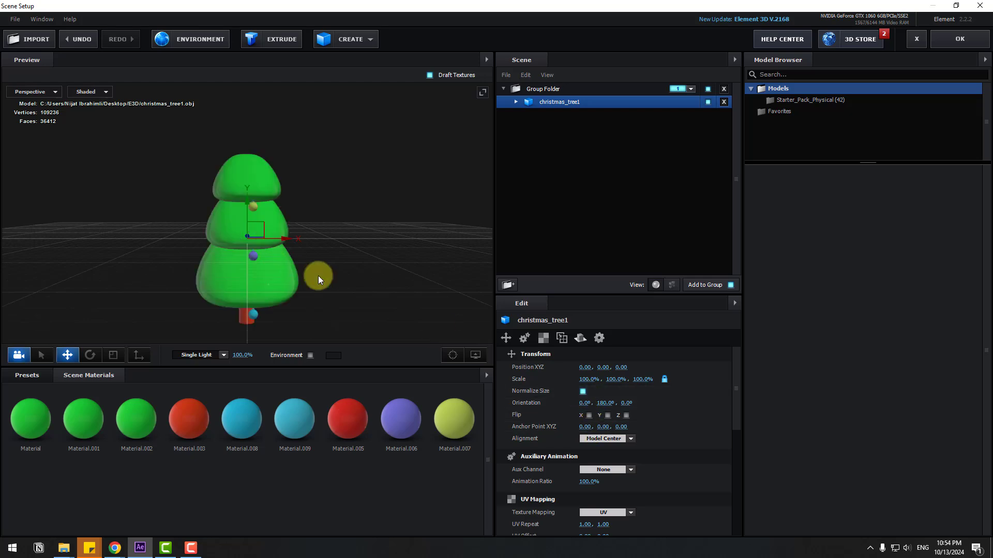
left_click_drag(318, 275, 167, 92)
Step: Import the studio model into the Element scene as well
left_click(29, 46)
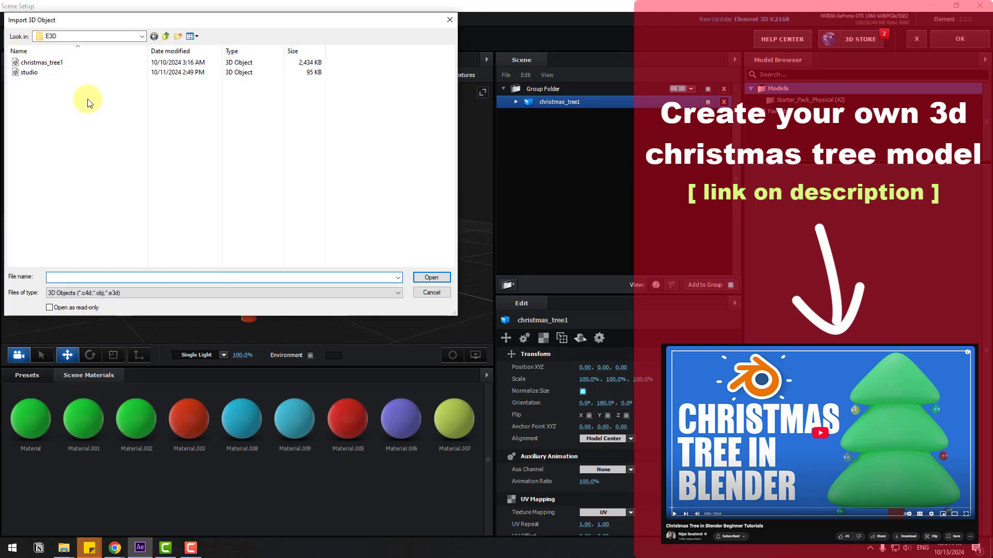
left_click(32, 76)
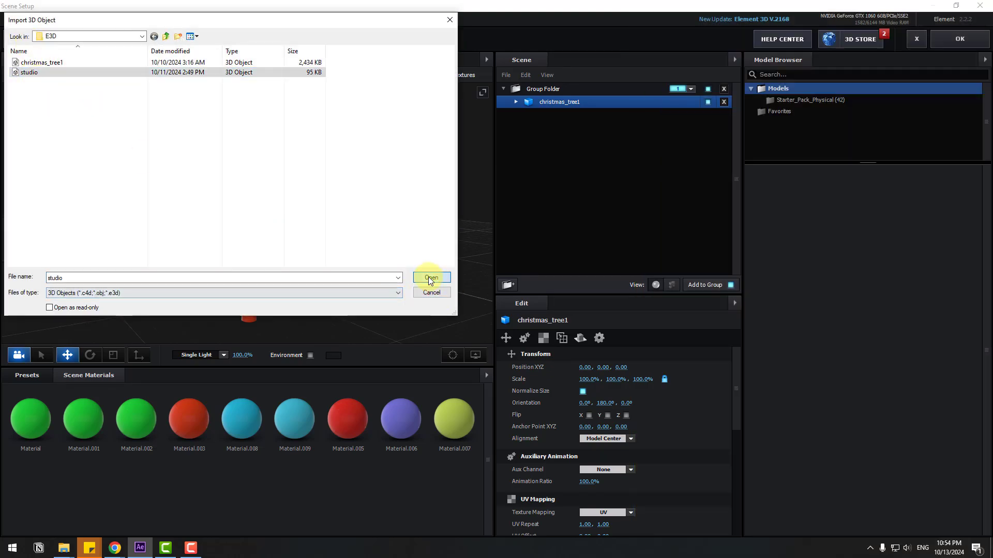
left_click(429, 277)
left_click(585, 381)
scroll(309, 272, "down", 2)
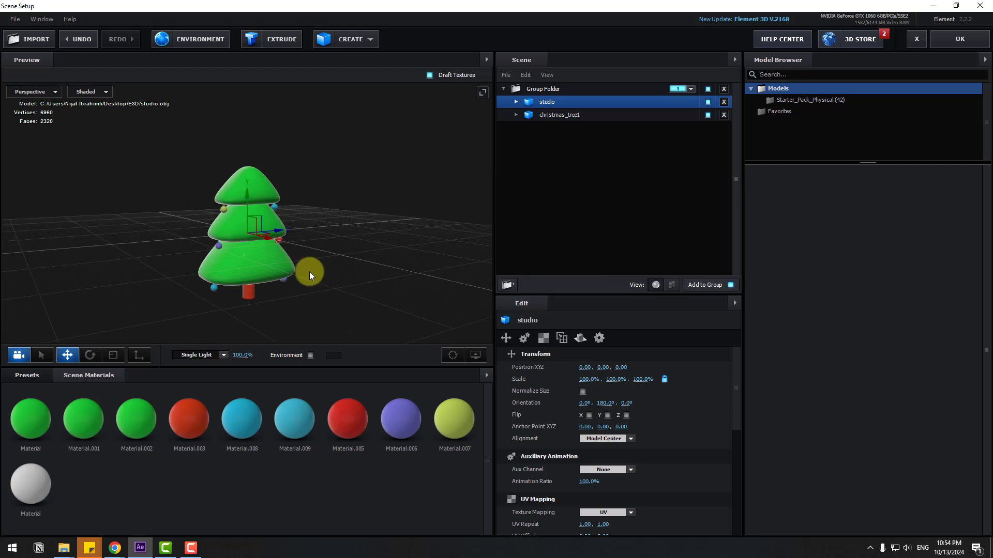
Step: Normalize the studio backdrop and scale it up to 2442.2% around the tree
left_click(583, 391)
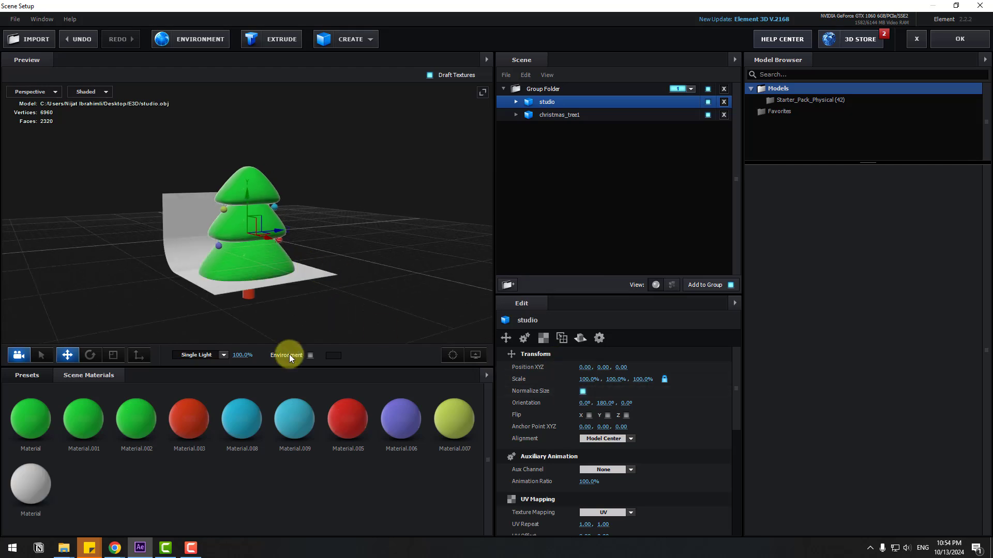
left_click(112, 356)
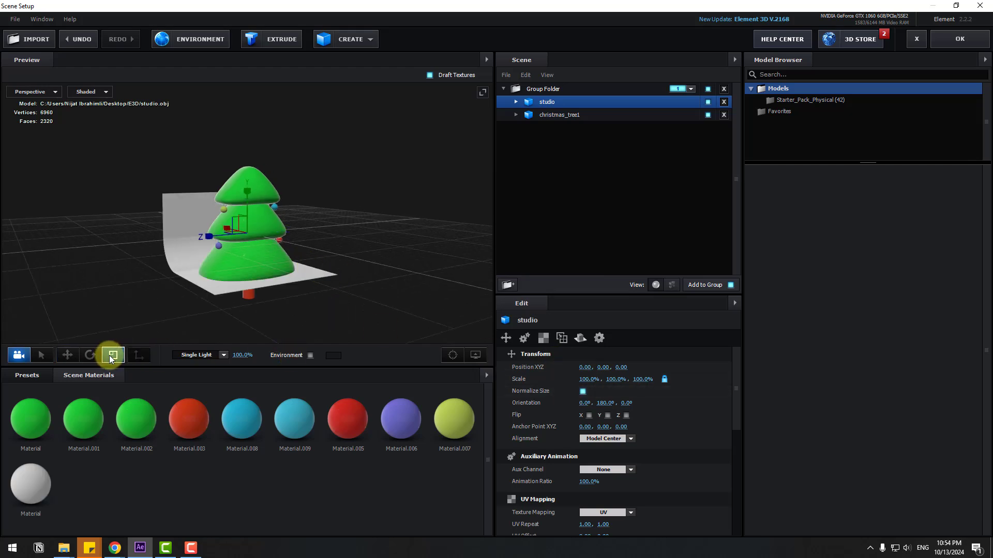
left_click_drag(374, 279, 186, 199)
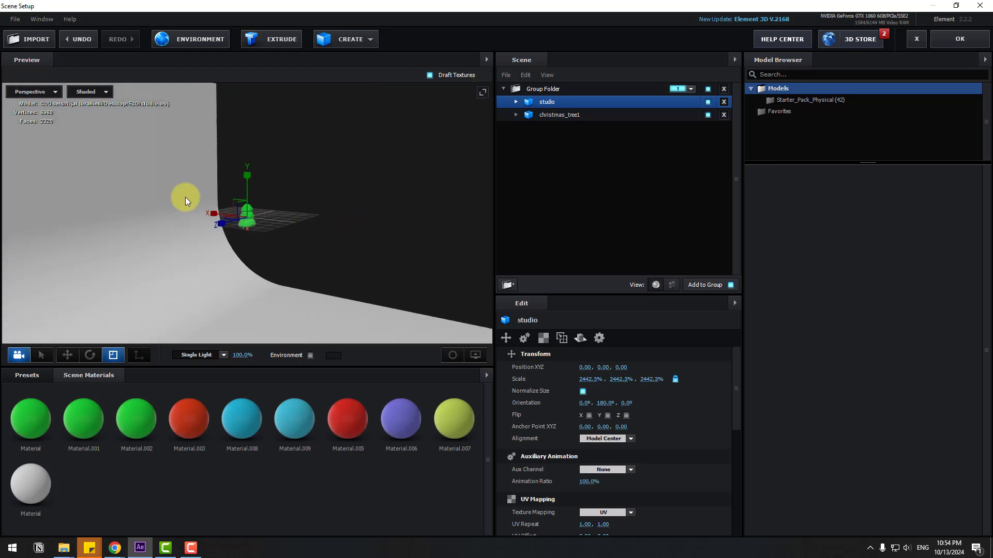
Step: Move the studio backdrop up to Y 12.99 so the tree sits on its floor
left_click(66, 353)
left_click_drag(247, 191, 257, 81)
scroll(274, 194, "up", 10)
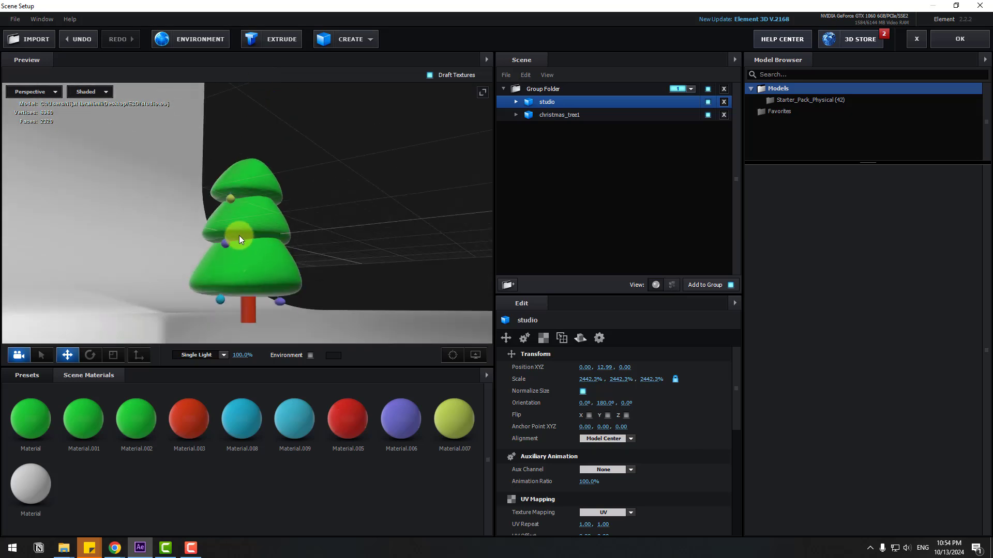
mouse_move(239, 235)
left_mouse_down()
mouse_move(197, 242)
mouse_move(210, 251)
mouse_move(256, 241)
left_mouse_up()
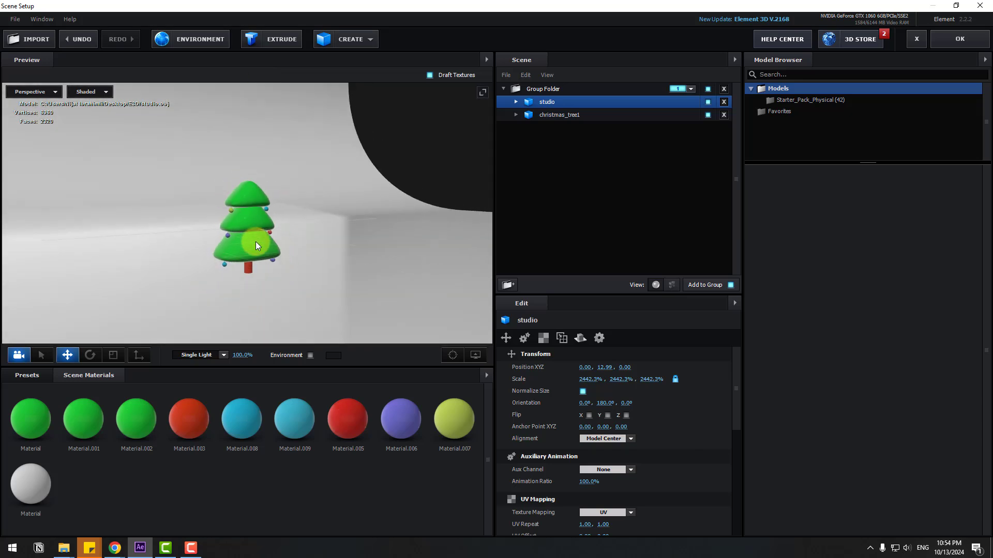
scroll(273, 240, "down", 2)
scroll(275, 238, "up", 5)
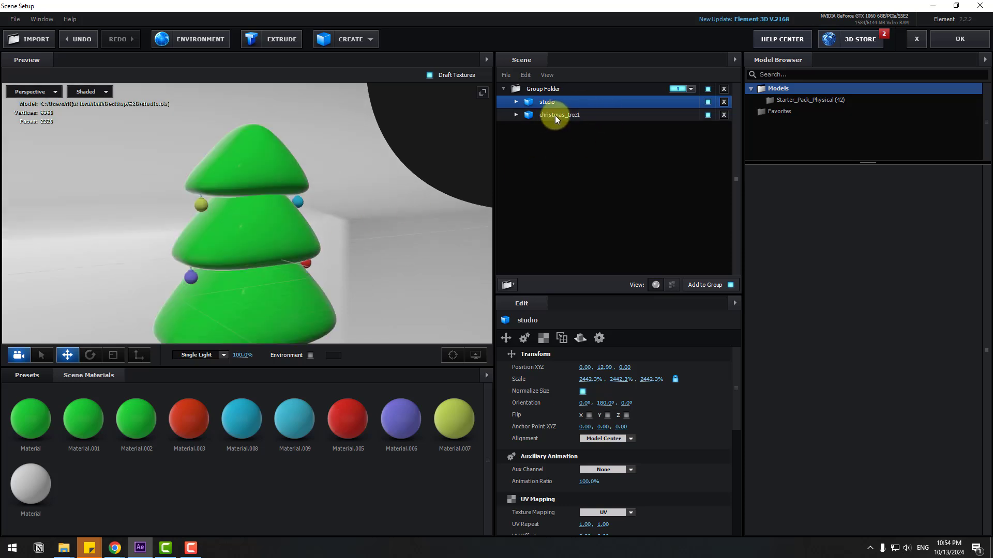
Step: Drag the Physical preset Flat_Color onto christmas_tree1's top cone, turning it blue
left_click(556, 116)
left_click(514, 115)
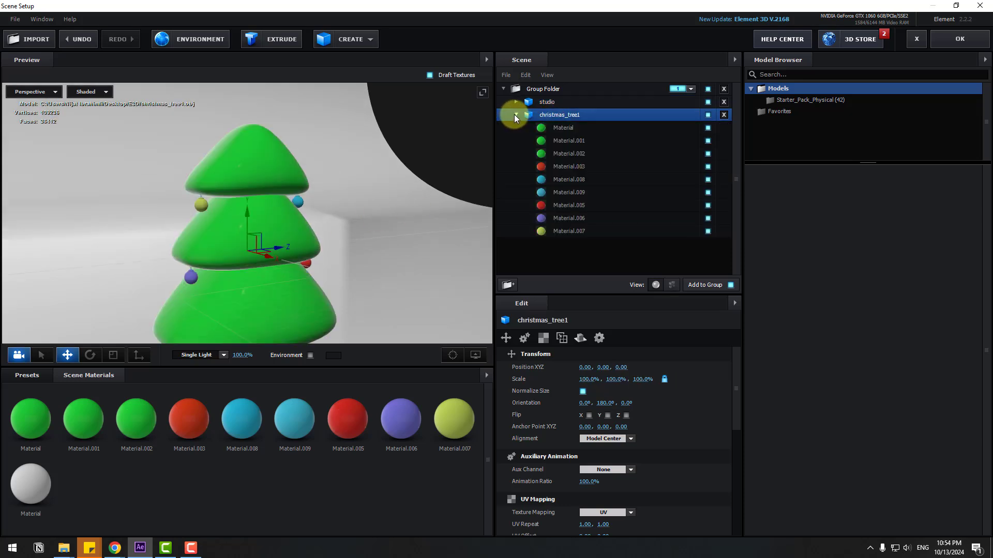
left_click_drag(289, 293, 315, 301)
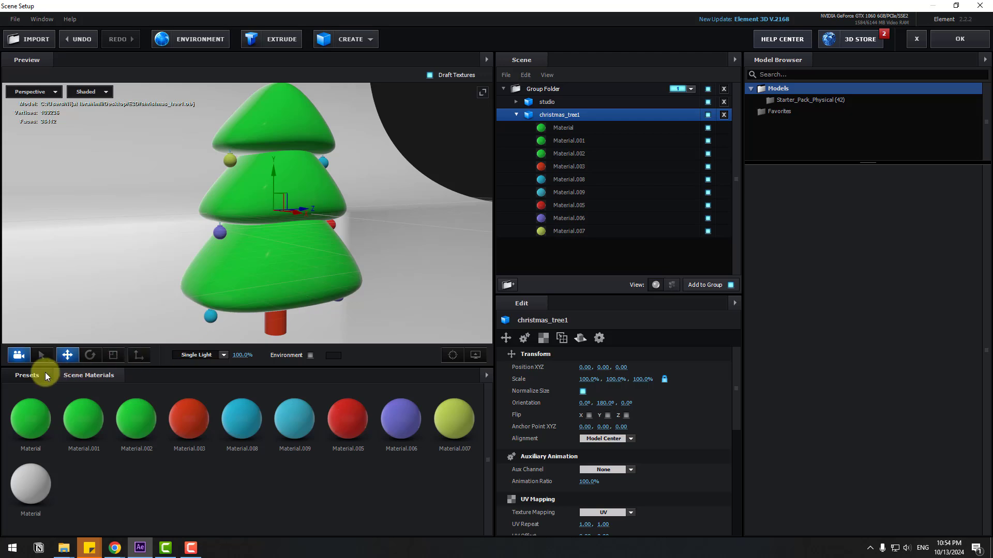
left_click(27, 376)
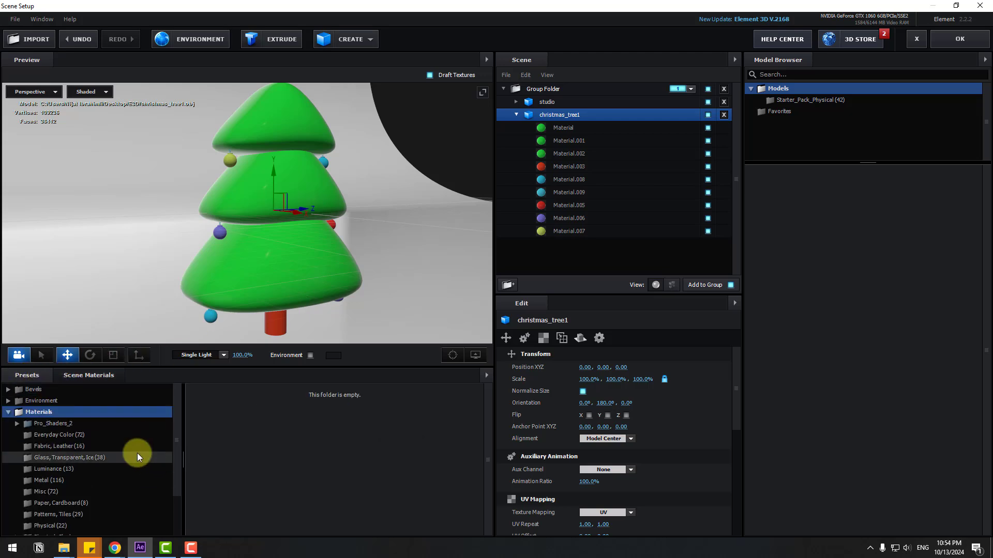
scroll(139, 454, "down", 3)
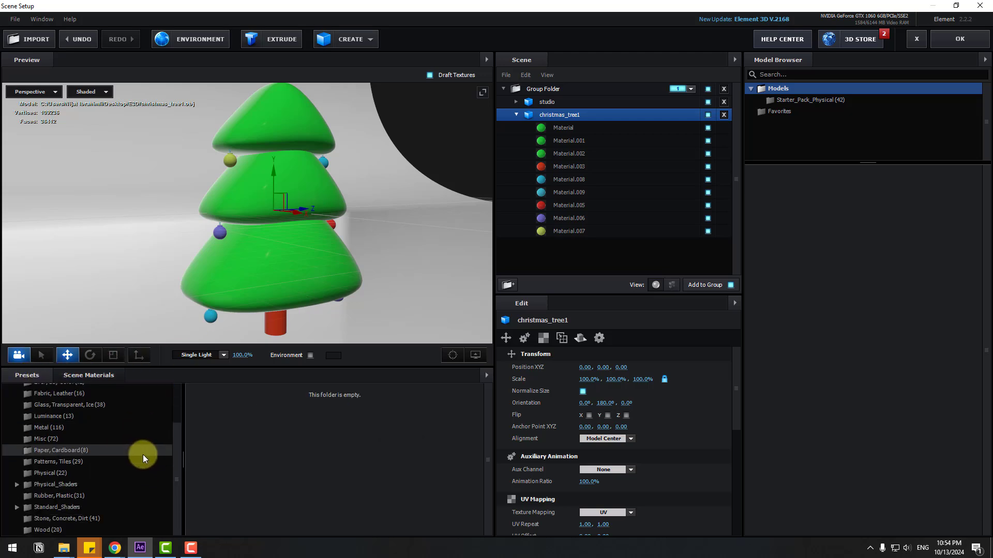
left_click(50, 473)
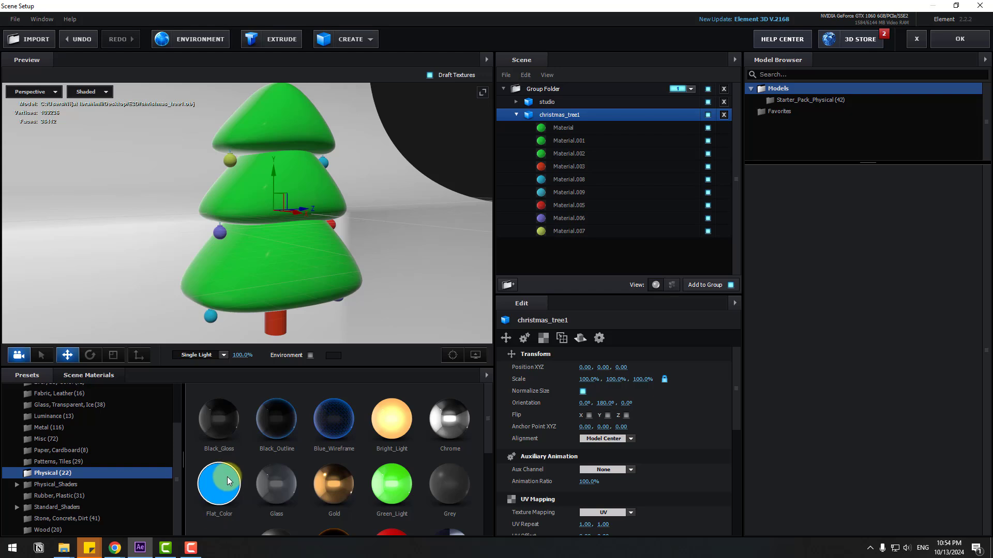
left_click_drag(224, 483, 325, 230)
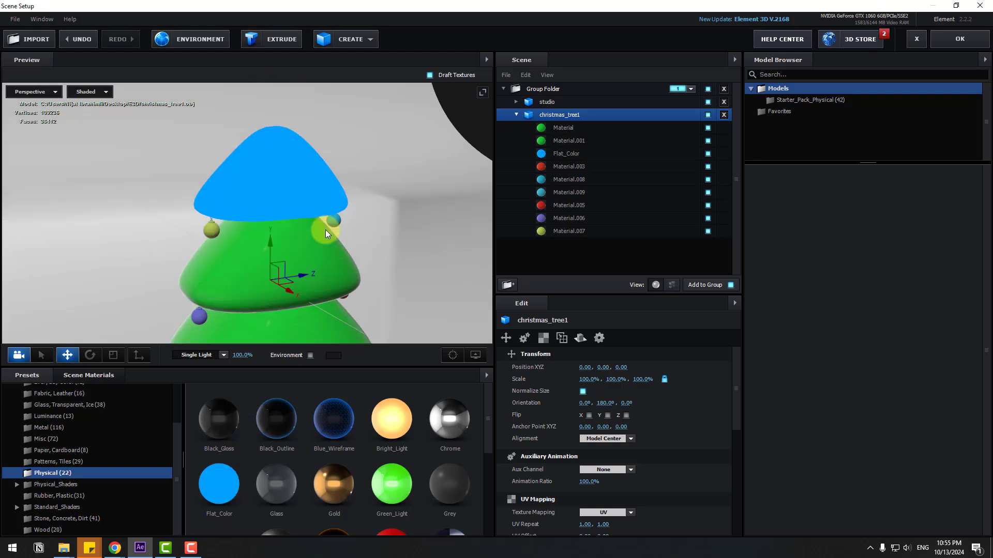
left_click(570, 156)
left_click(708, 154)
Step: Change the Flat_Color material's Diffuse Color to green
left_click(707, 154)
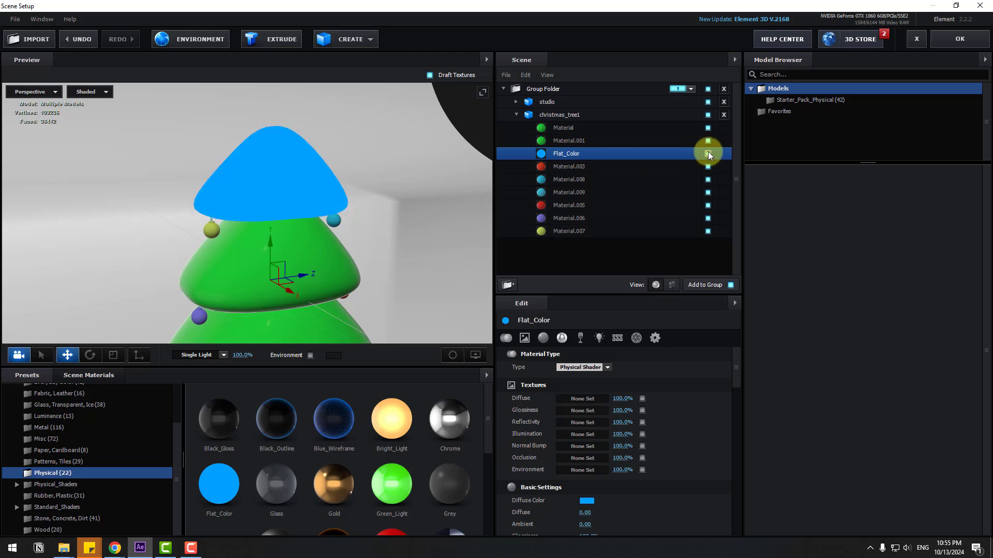
scroll(557, 463, "down", 1)
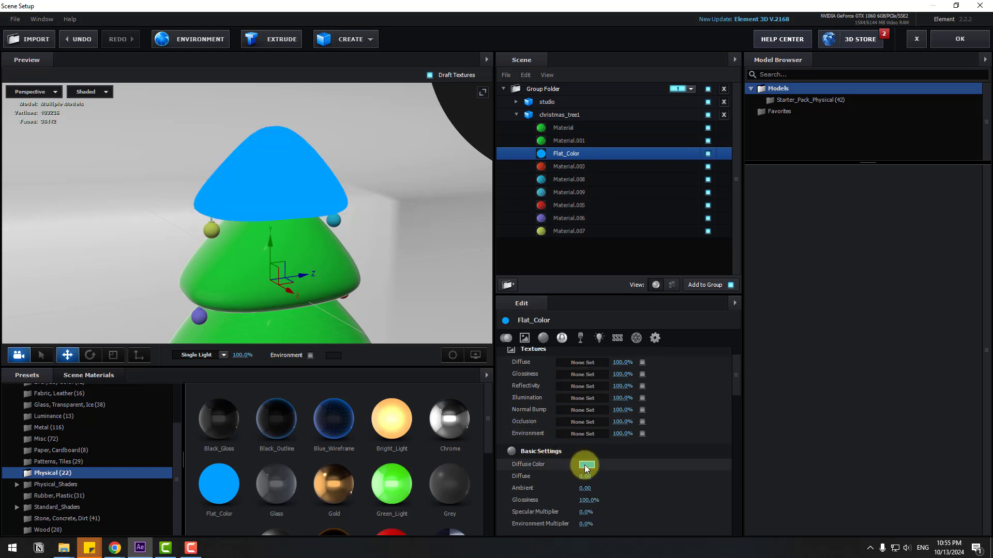
left_click(586, 465)
left_click(637, 490)
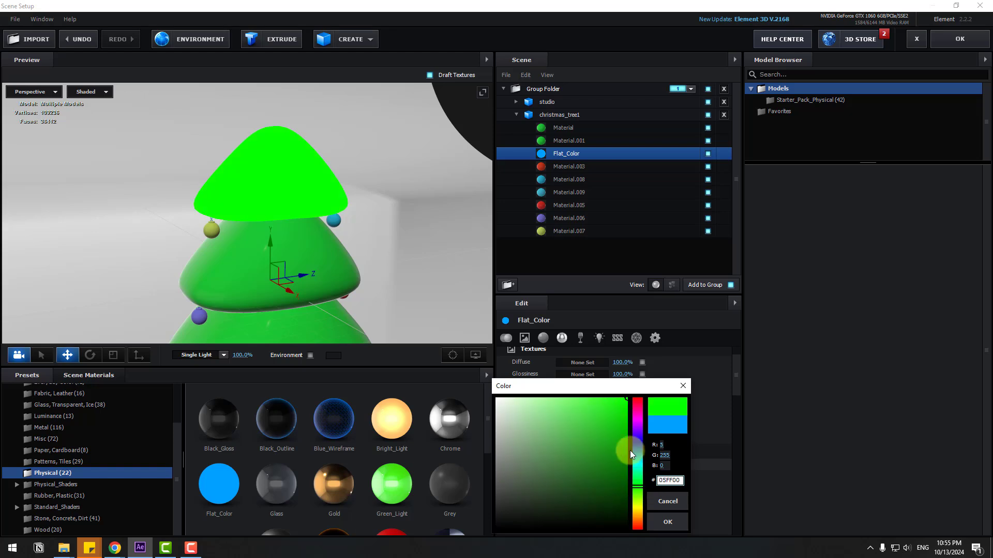
left_click(669, 518)
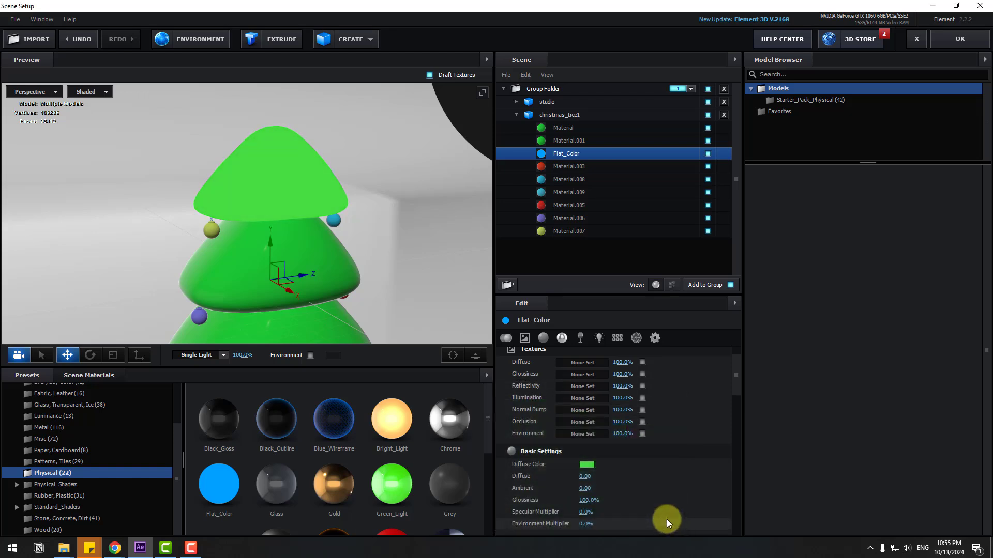
Step: Set Flat_Color Diffuse to 4.50, Ambient 0.05 and Environment Multiplier 325%
left_click(588, 477)
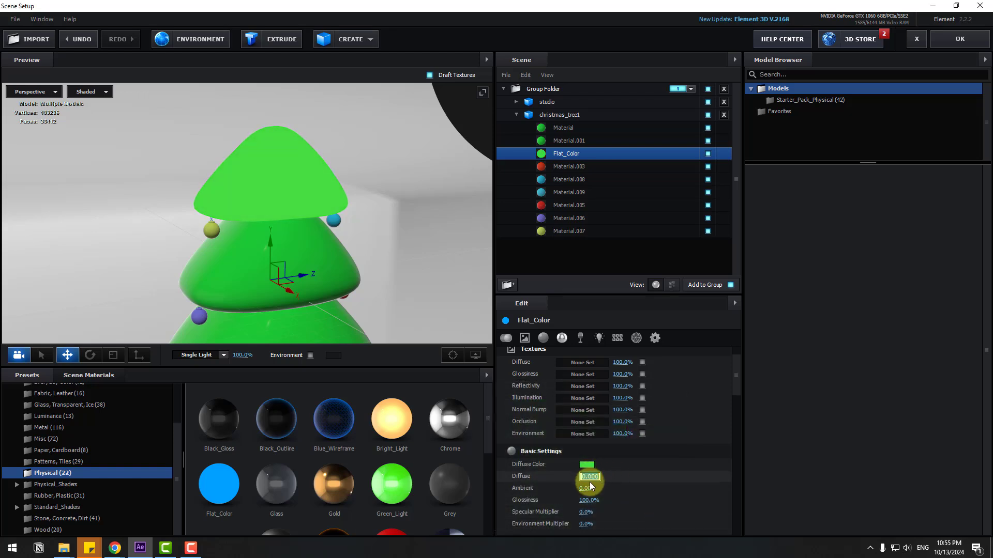
type("4.5")
key("Return")
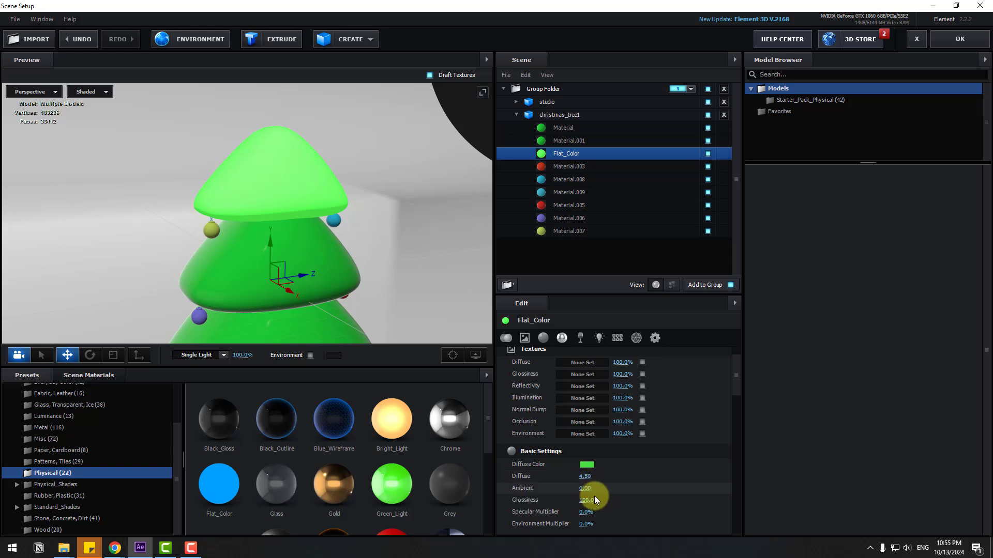
left_click(586, 489)
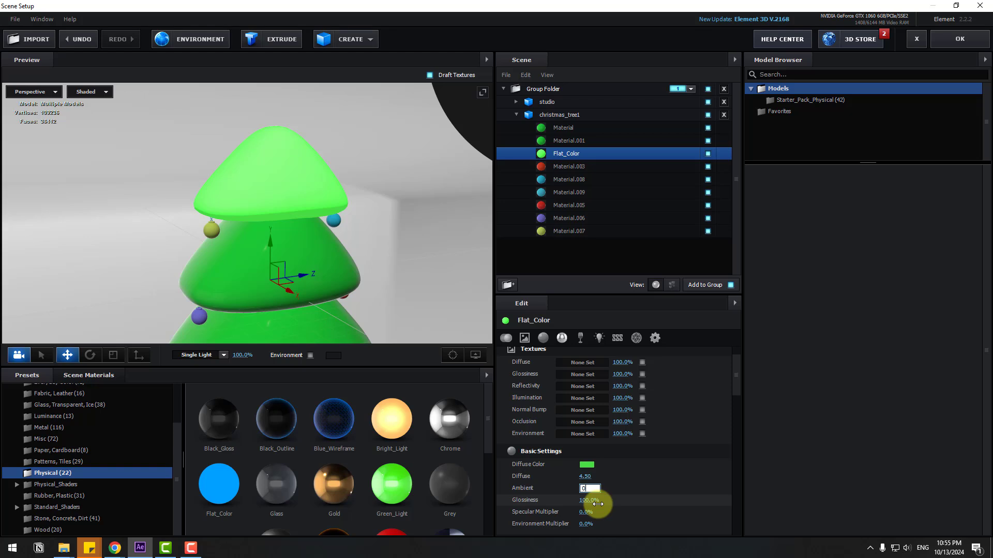
type("0.05")
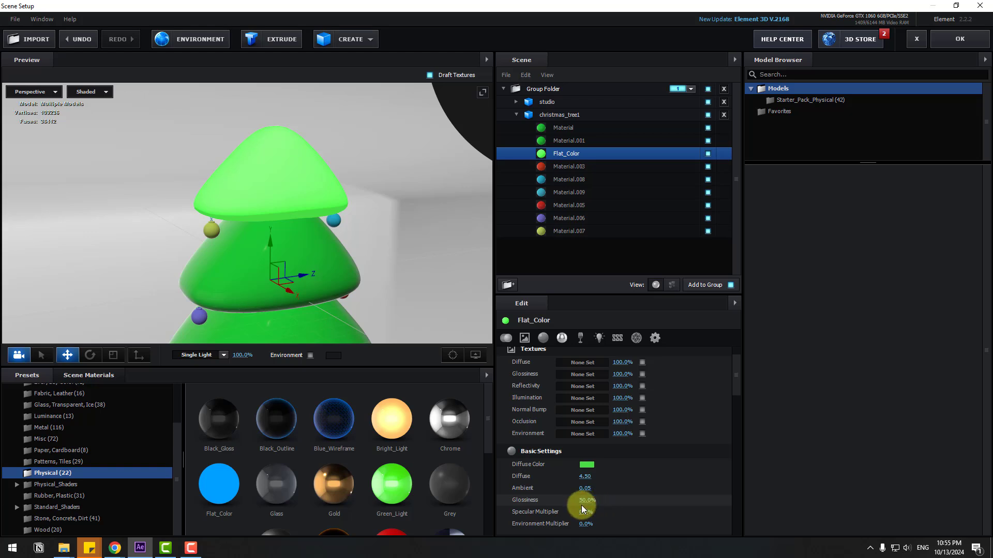
scroll(582, 508, "down", 1)
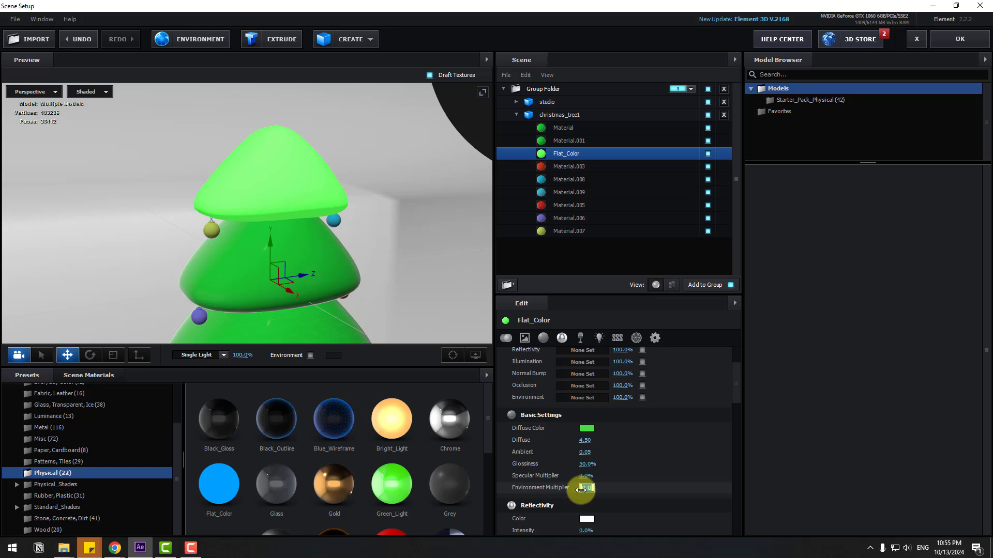
type("5")
key("Return")
left_click_drag(384, 241, 261, 142)
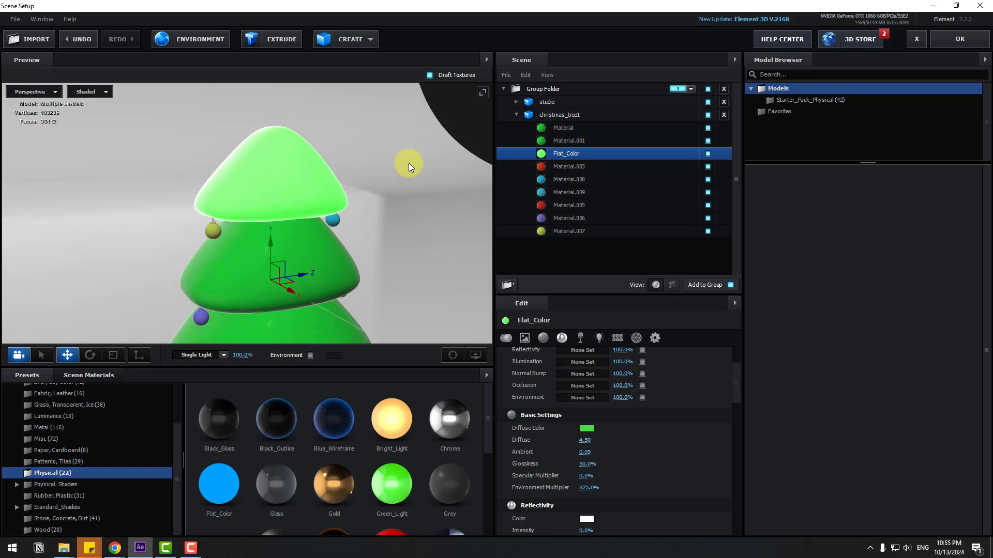
left_click(201, 358)
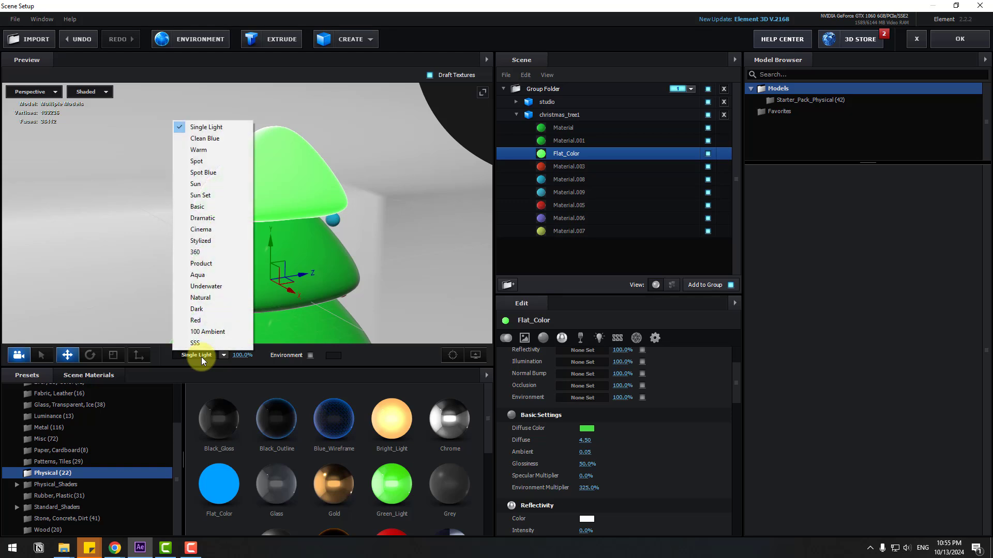
Step: Switch lighting to 100 Ambient and drag Flat_Color onto the remaining tree tiers
left_click(208, 333)
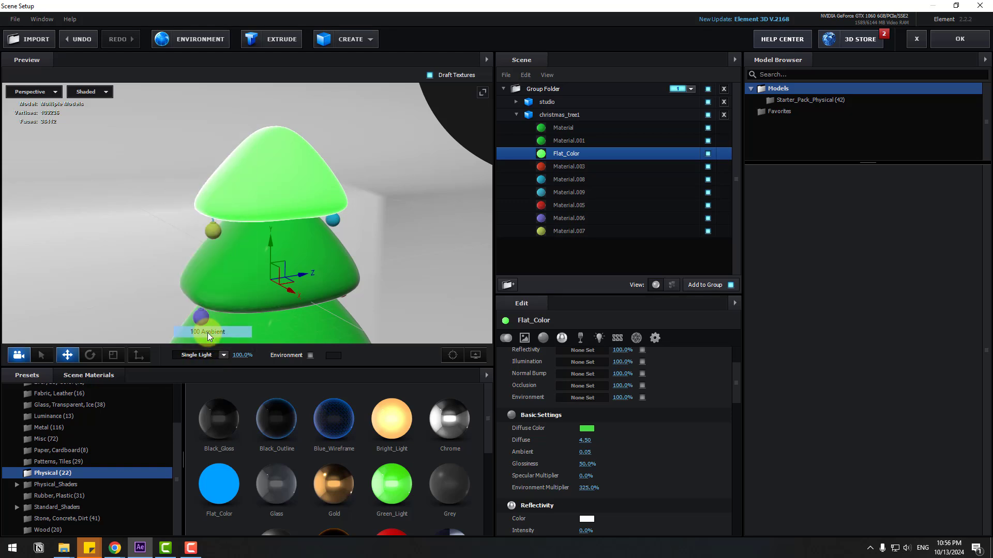
left_click_drag(303, 287, 281, 333)
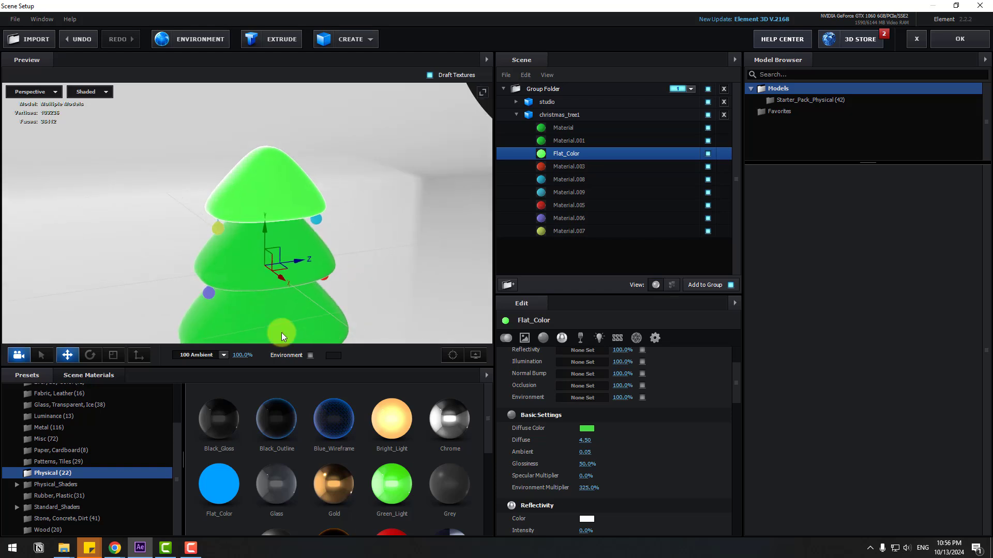
left_click(100, 373)
left_click_drag(173, 306, 233, 188)
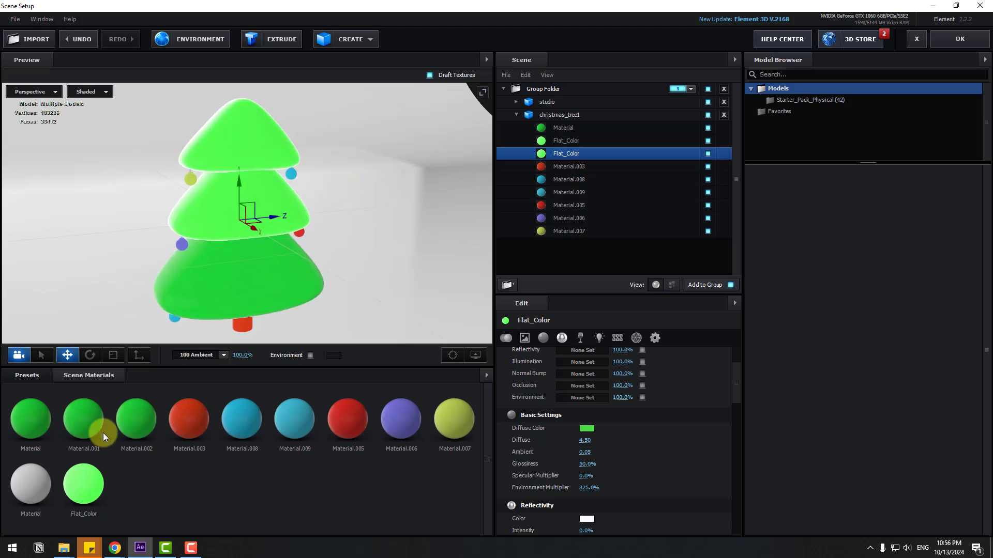
left_click_drag(137, 405, 294, 318)
left_click(86, 492)
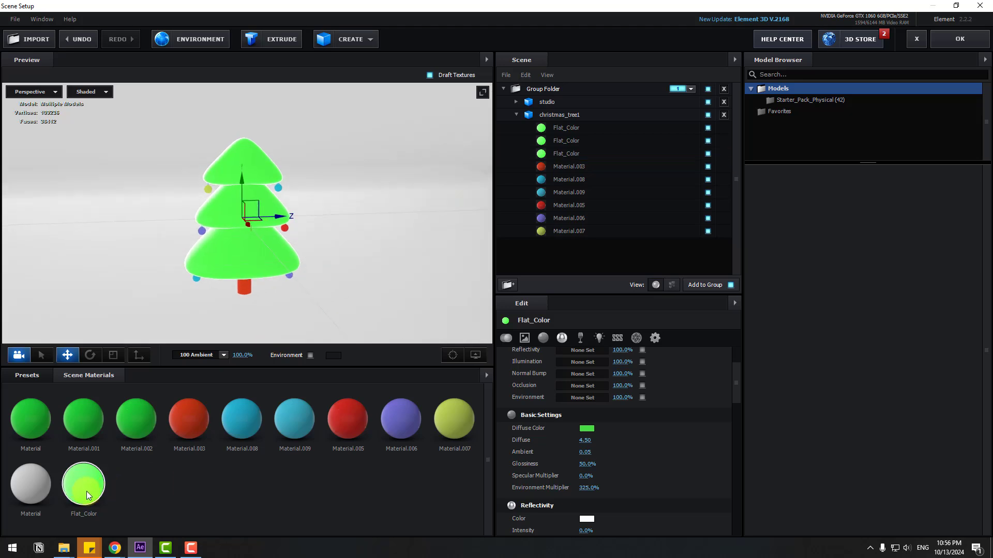
Step: Duplicate Flat_Color onto the trunk and set the copy's Diffuse Color to dark red 8D0808
right_click(78, 489)
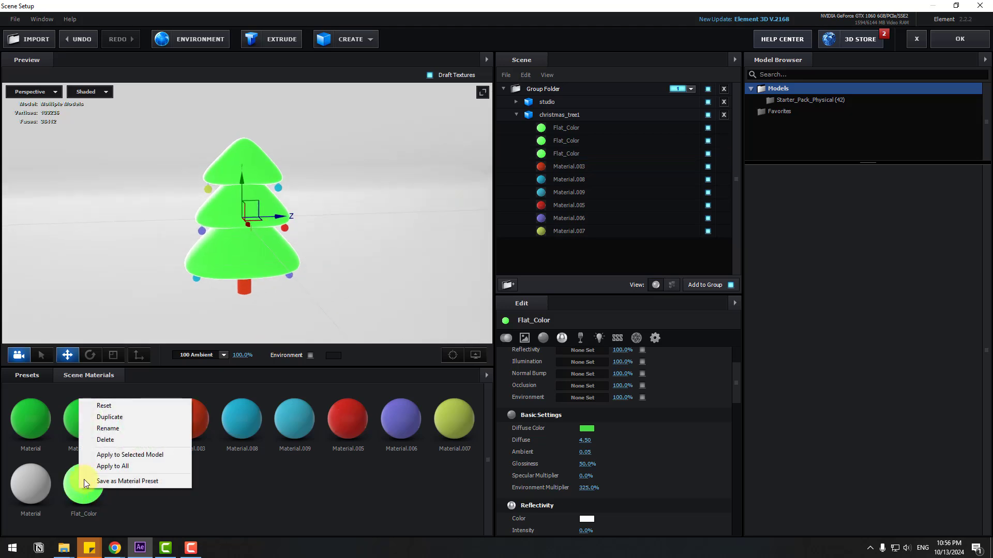
left_click(112, 417)
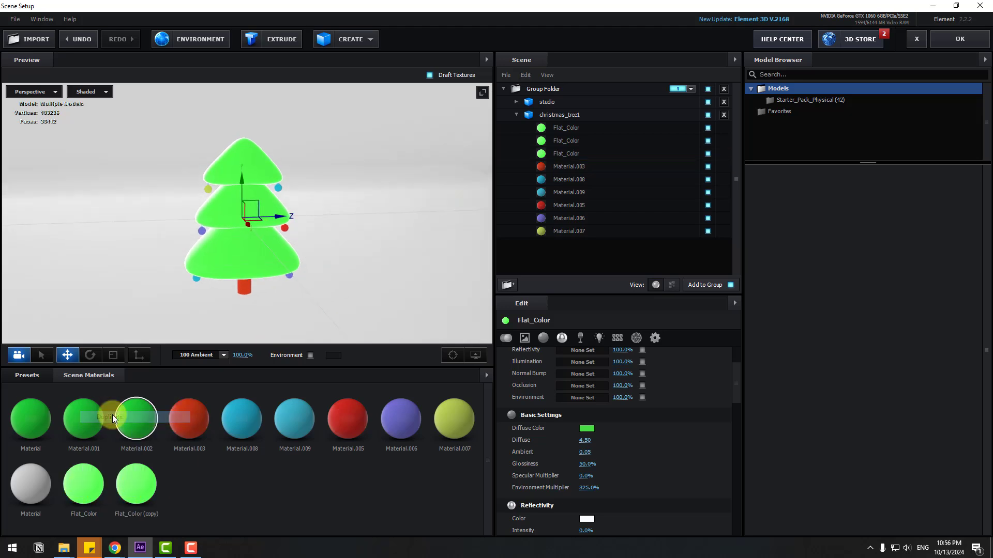
left_click(129, 489)
left_click_drag(129, 488, 246, 289)
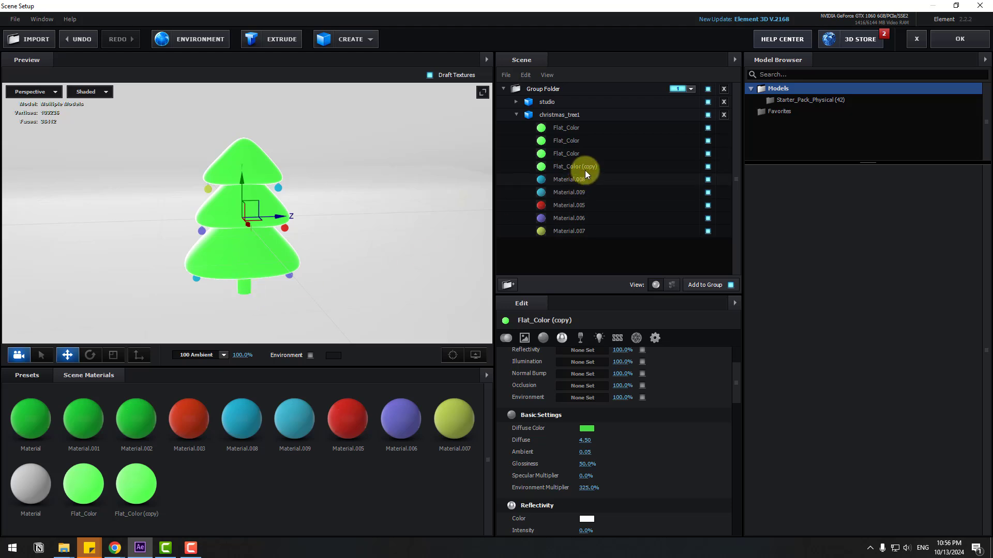
left_click(587, 170)
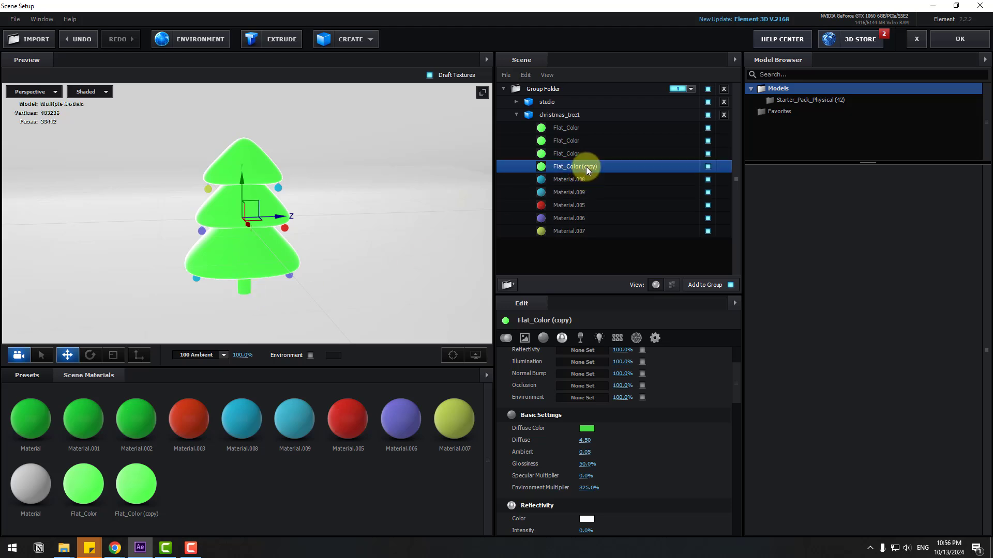
left_click(587, 429)
left_click_drag(638, 477, 638, 384)
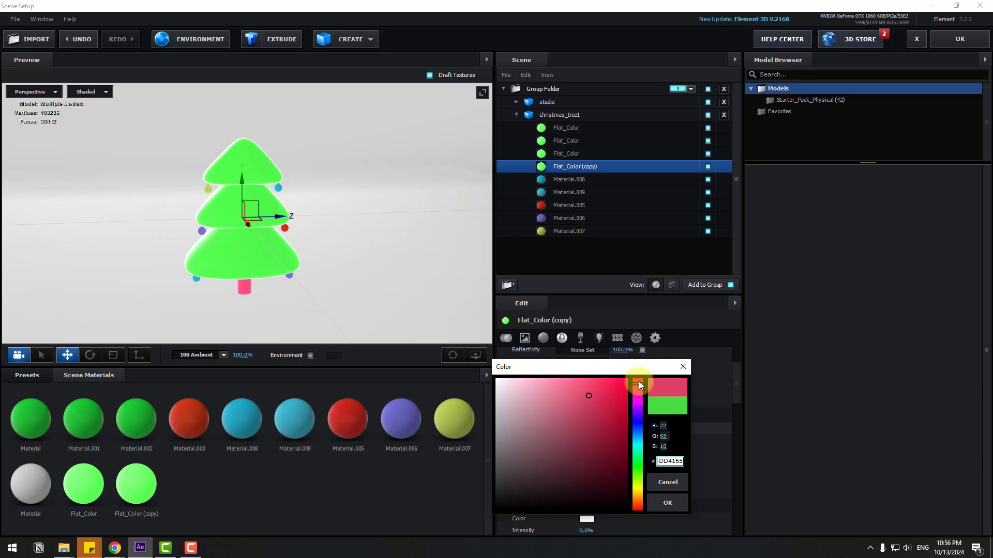
mouse_move(604, 457)
left_mouse_down()
mouse_move(618, 462)
mouse_move(619, 437)
left_mouse_up()
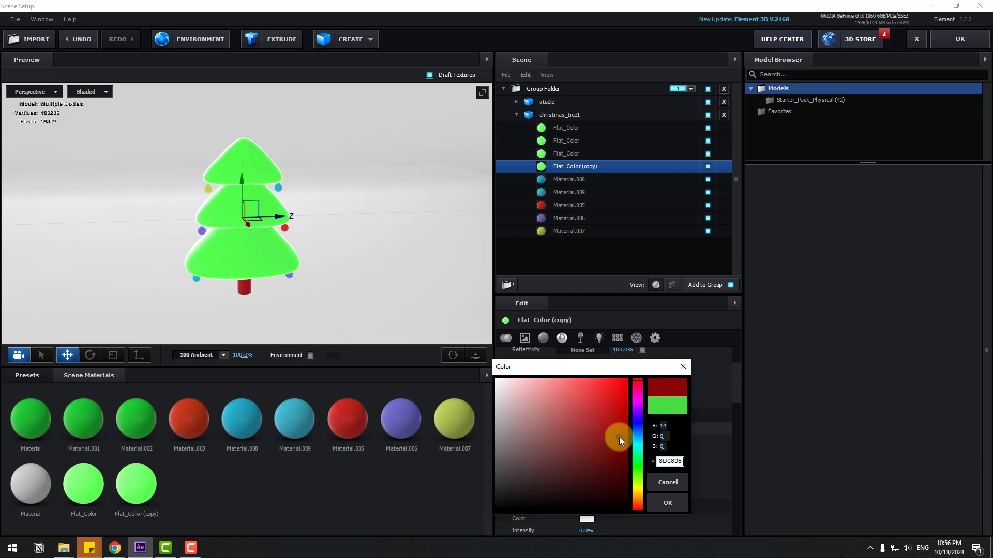
left_click(667, 502)
Step: Duplicate the red material and apply the copy to a blue ornament
scroll(285, 259, "up", 10)
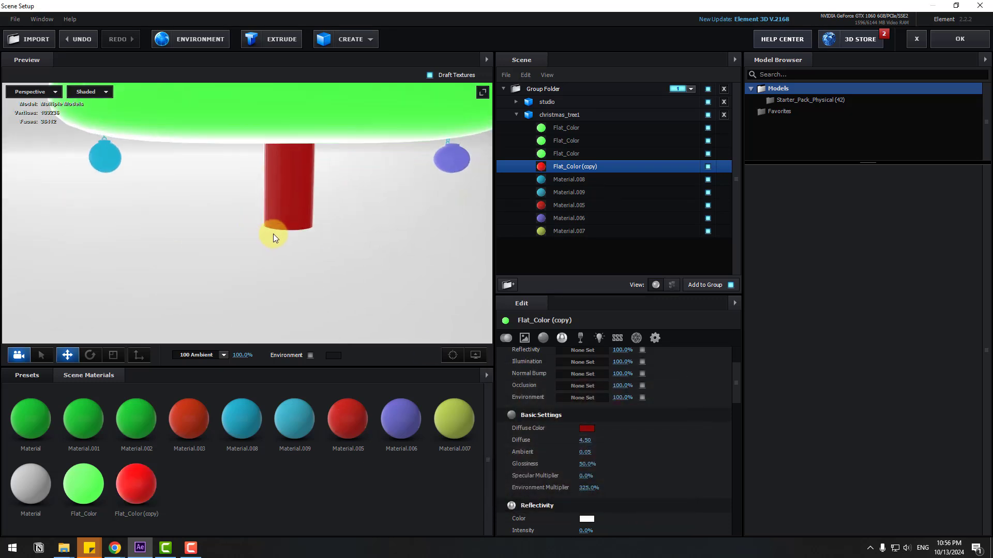
scroll(305, 217, "down", 10)
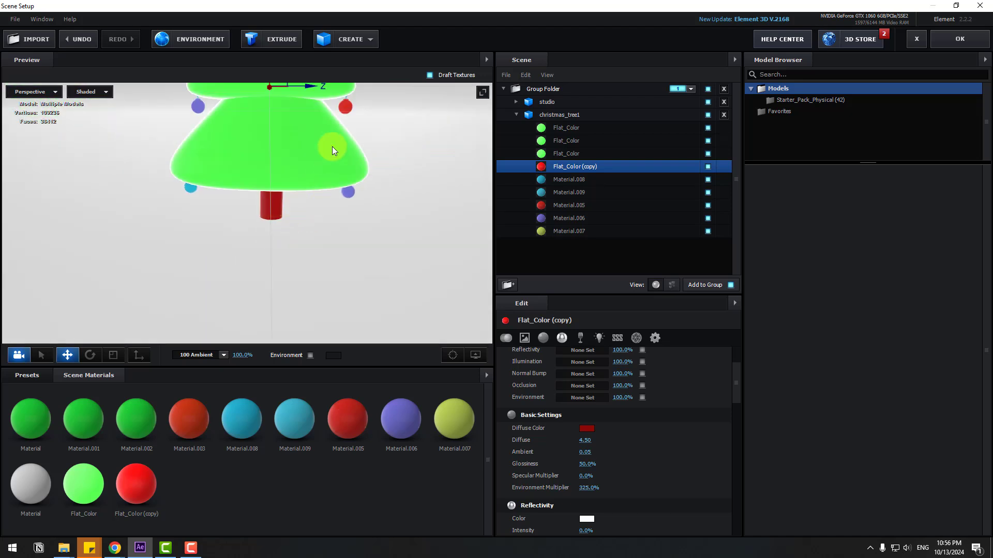
scroll(321, 217, "up", 6)
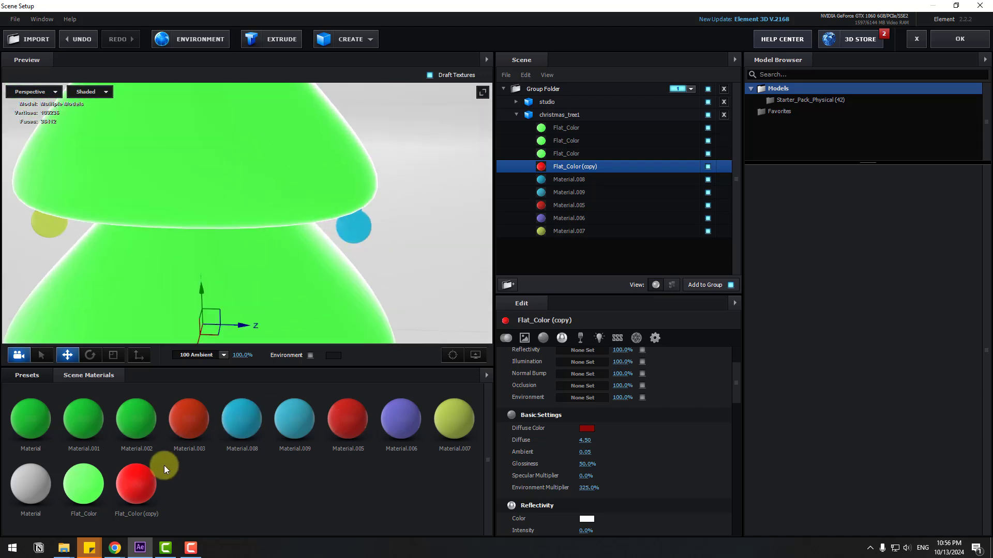
left_click_drag(139, 486, 147, 488)
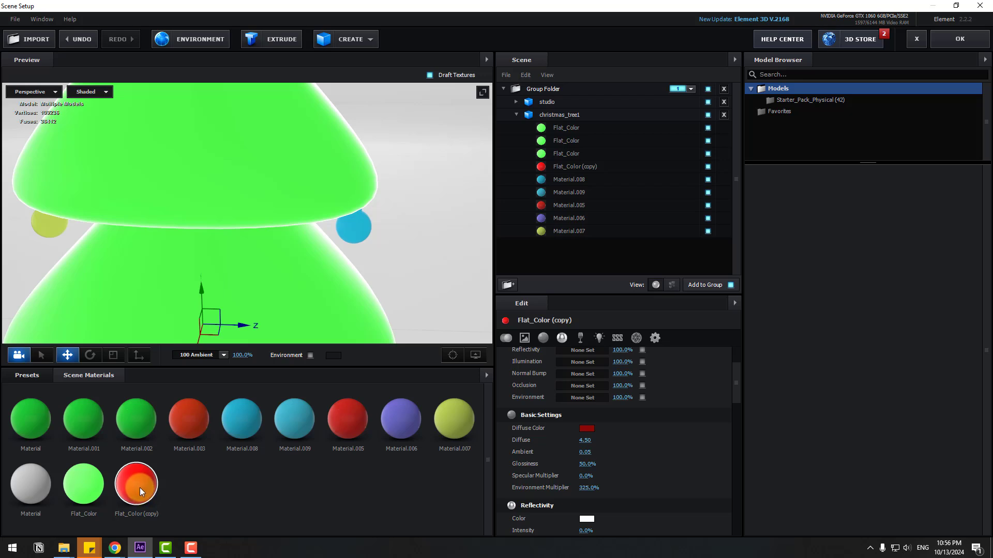
right_click(139, 488)
left_click(178, 413)
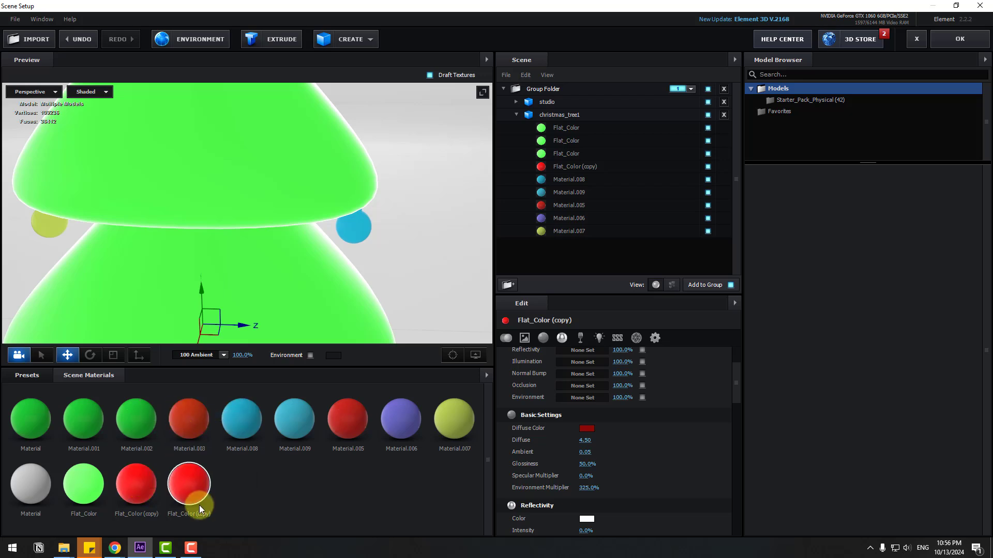
left_click_drag(200, 505, 378, 241)
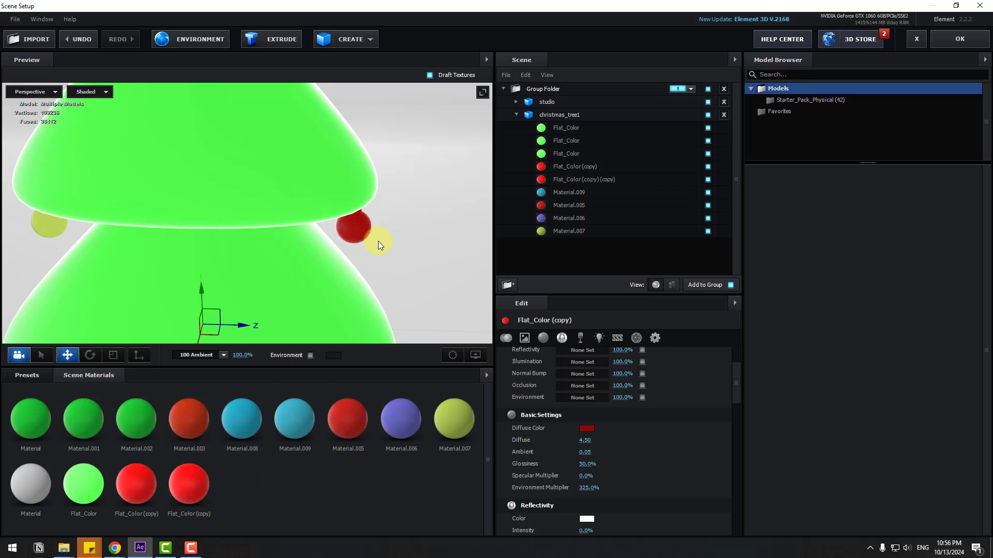
scroll(382, 254, "up", 2)
left_click(581, 181)
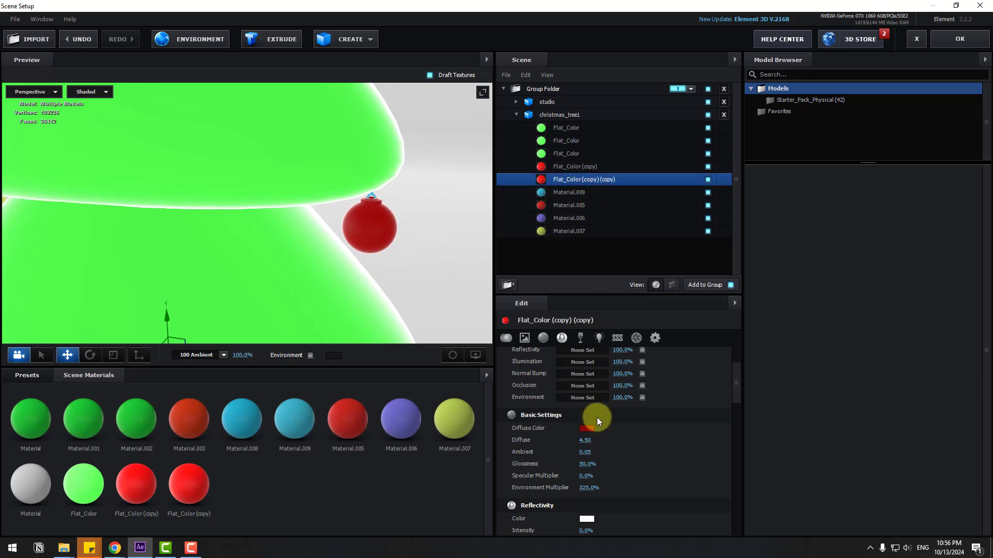
Step: Recolour the ornament material bright yellow and apply it to another ornament
left_click(587, 428)
left_click(638, 487)
left_click_drag(627, 483, 610, 365)
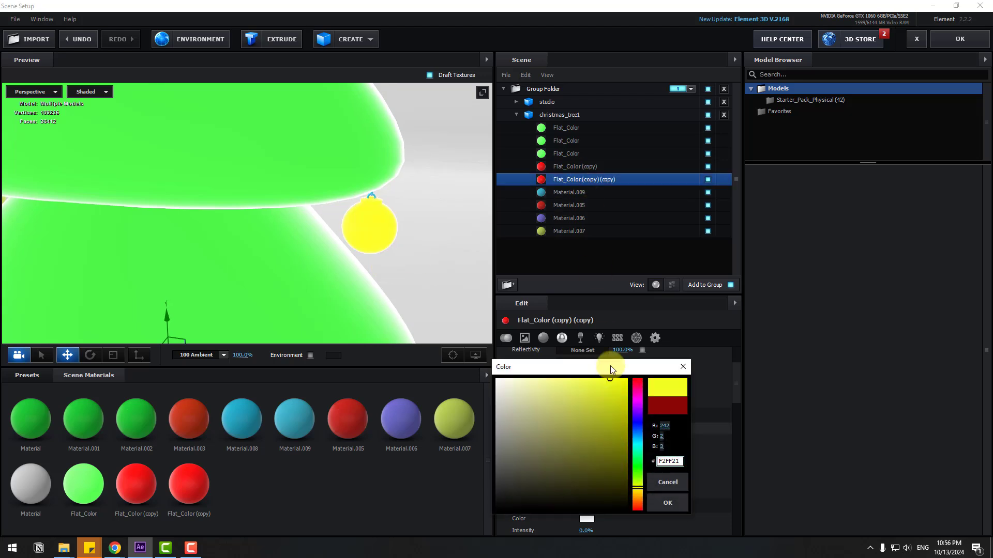
left_click(667, 502)
scroll(399, 284, "down", 3)
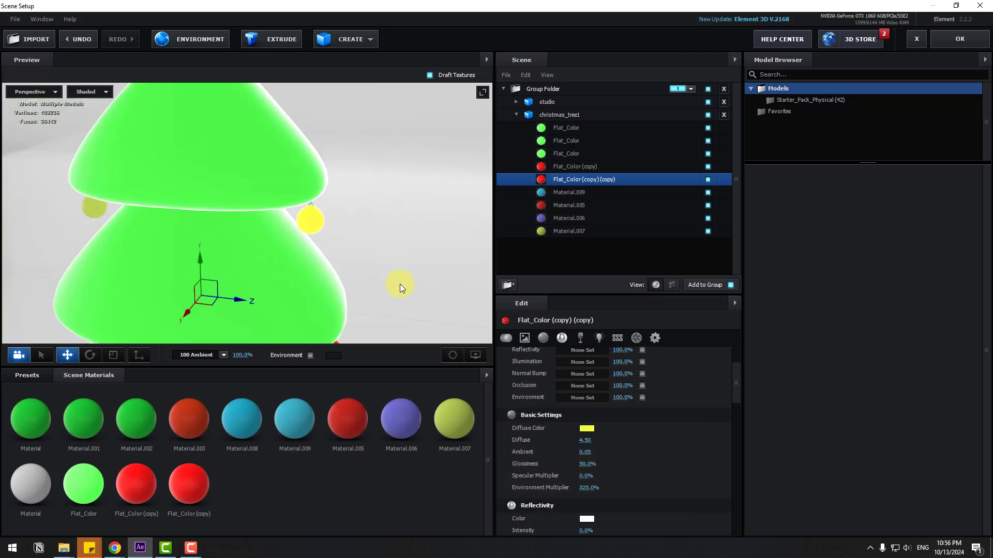
scroll(310, 288, "down", 5)
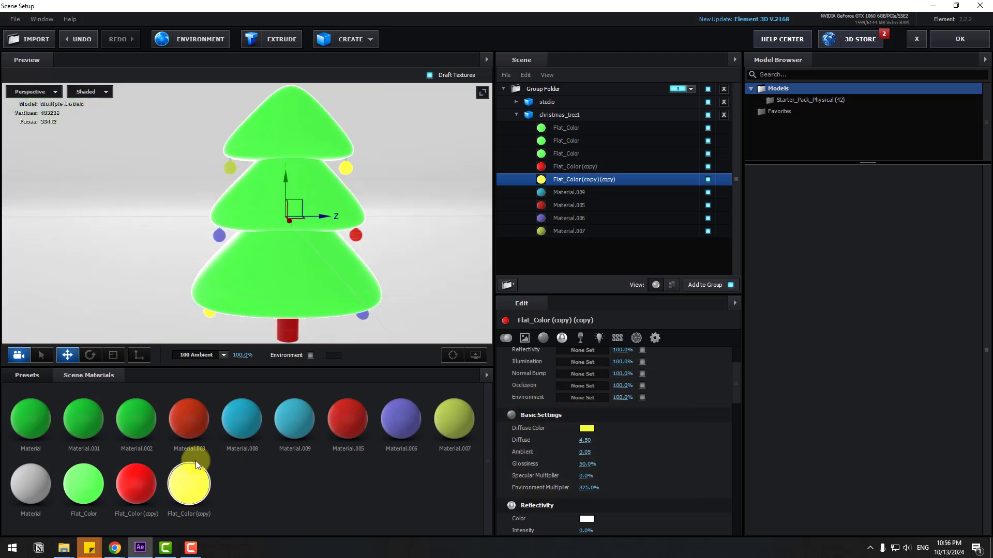
left_click_drag(195, 461, 212, 433)
left_click_drag(189, 476, 408, 269)
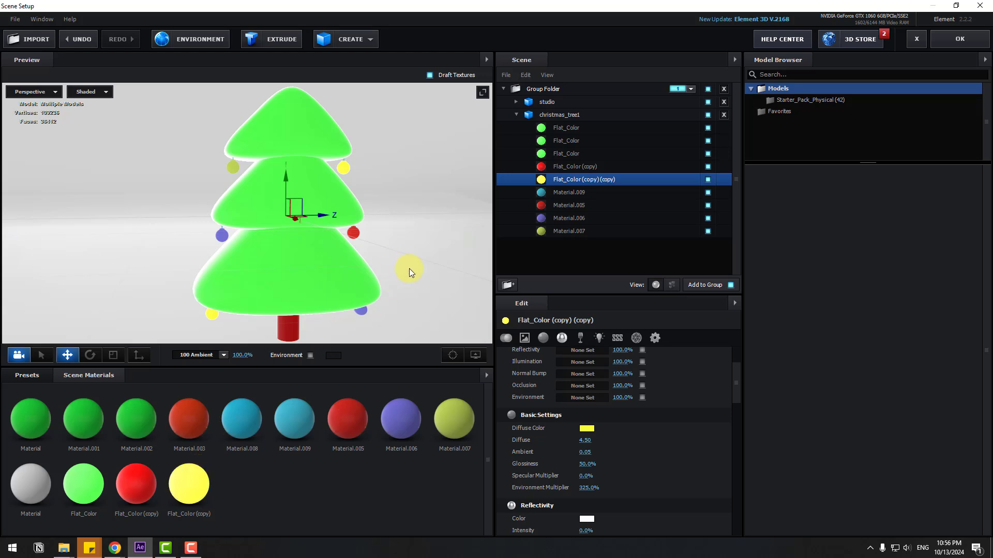
Step: Duplicate the yellow material onto the upper-left ornament and recolour Flat_Color (copy) (copy) (copy) light purple
right_click(187, 480)
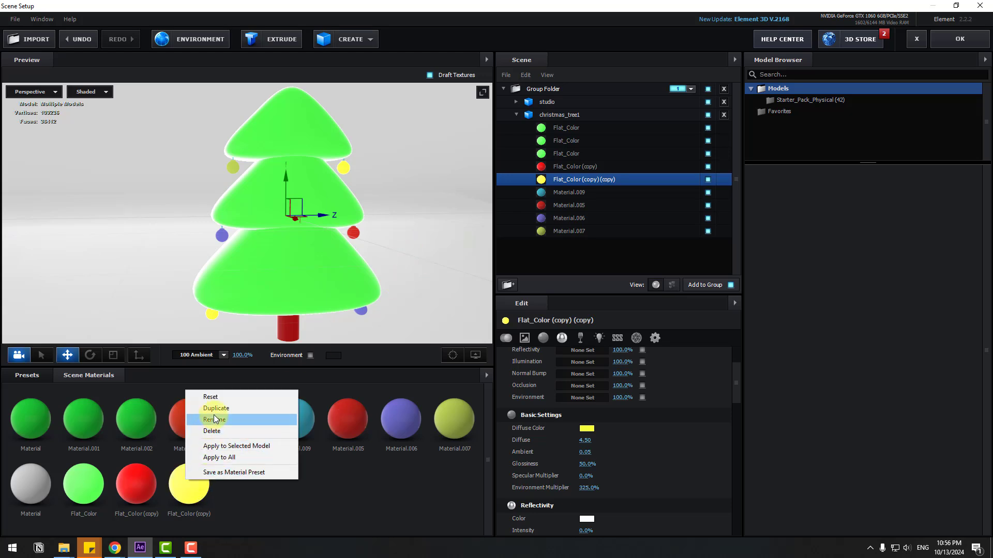
left_click(214, 412)
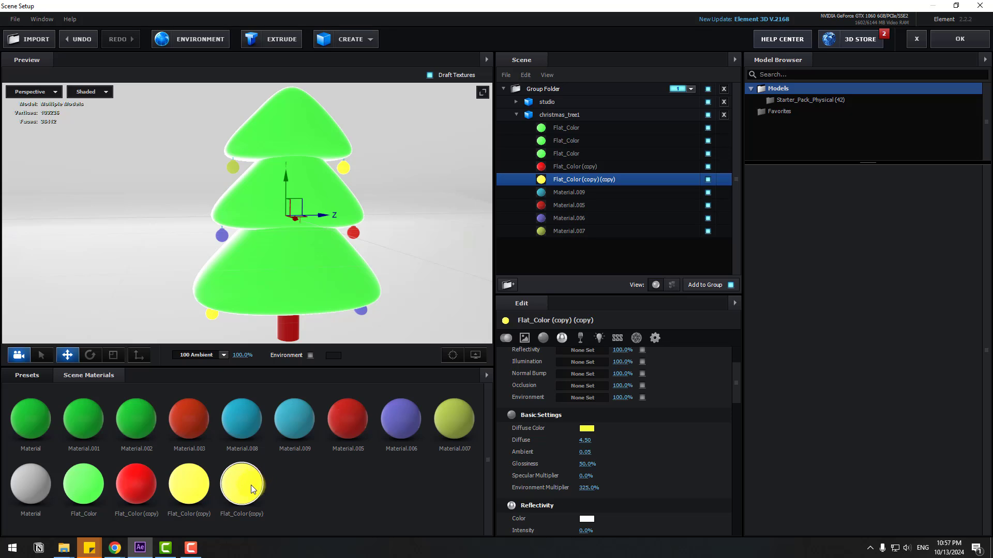
left_click_drag(250, 489, 229, 174)
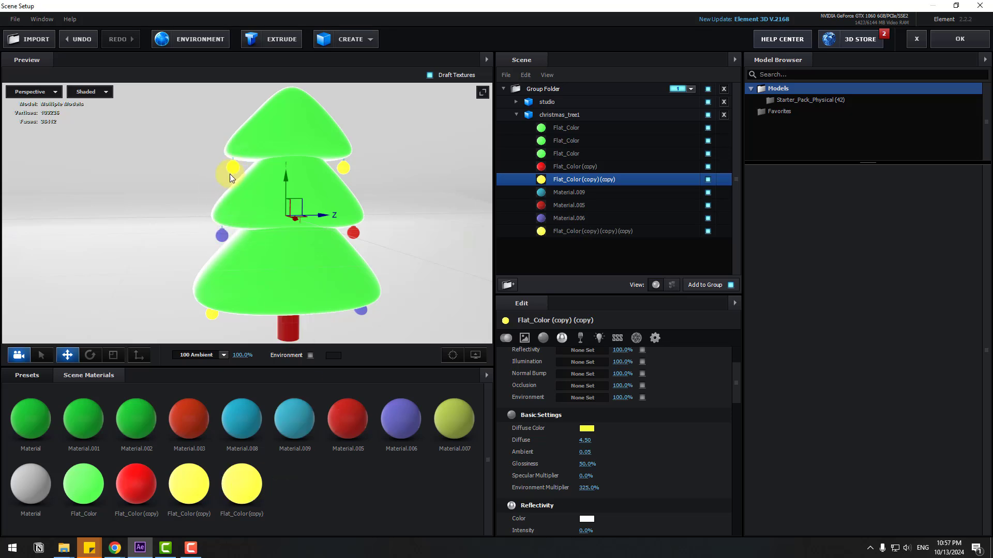
left_click(593, 232)
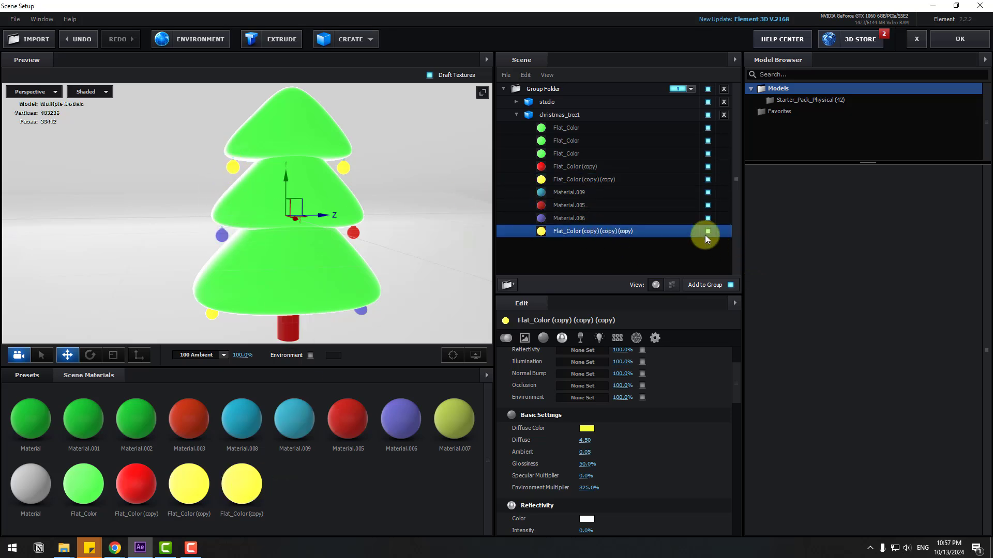
left_click(586, 428)
left_click(636, 421)
left_click_drag(620, 407, 572, 367)
left_click(488, 404)
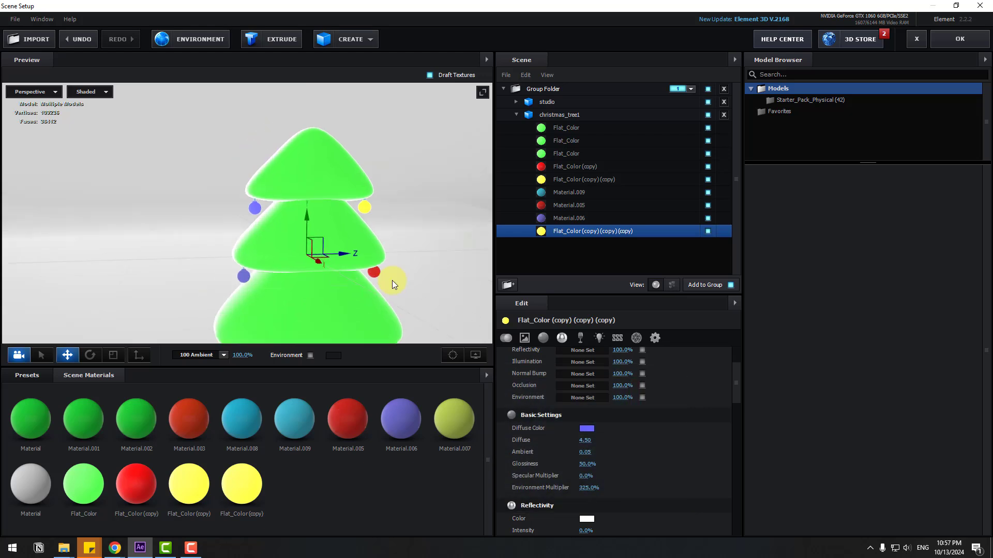
scroll(392, 281, "up", 5)
scroll(361, 270, "down", 2)
scroll(365, 266, "down", 3)
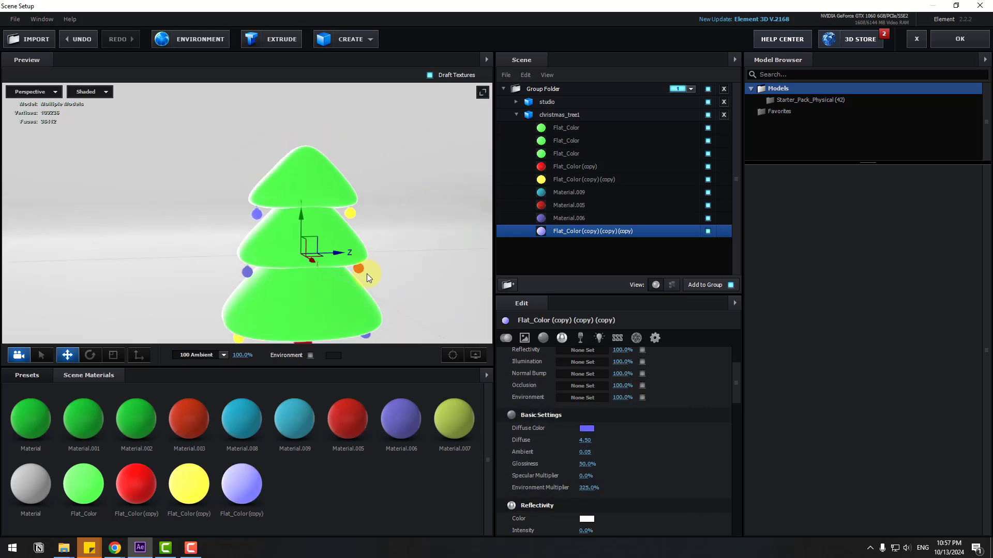
left_click_drag(351, 287, 322, 300)
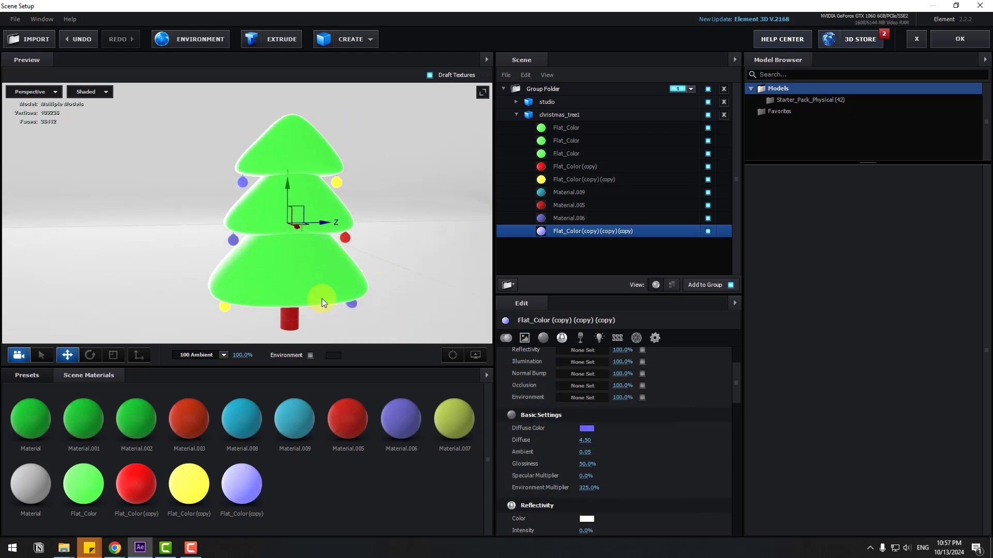
Step: Duplicate the purple material onto lower ornaments and set its Diffuse Color to magenta E6008C
right_click(243, 478)
left_click(283, 412)
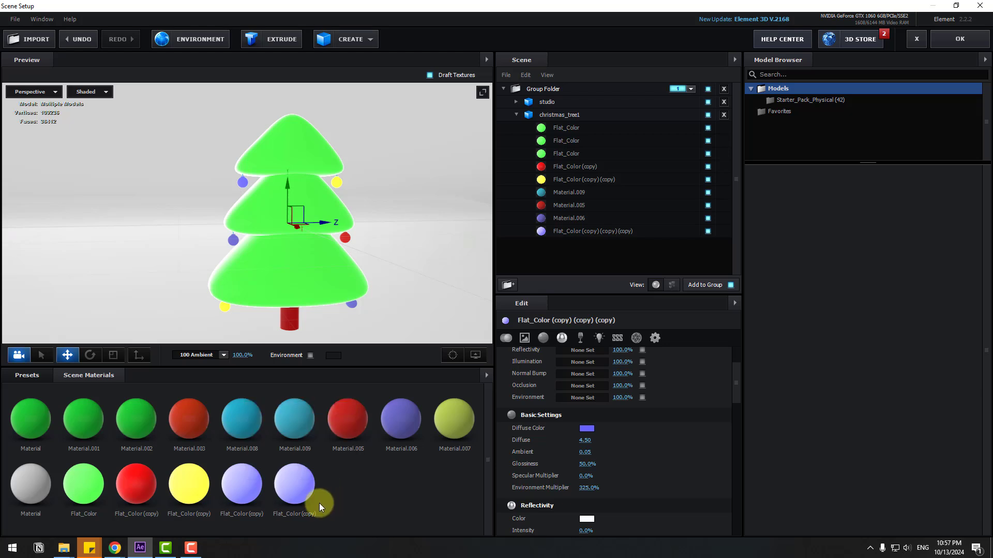
left_click_drag(302, 488, 231, 242)
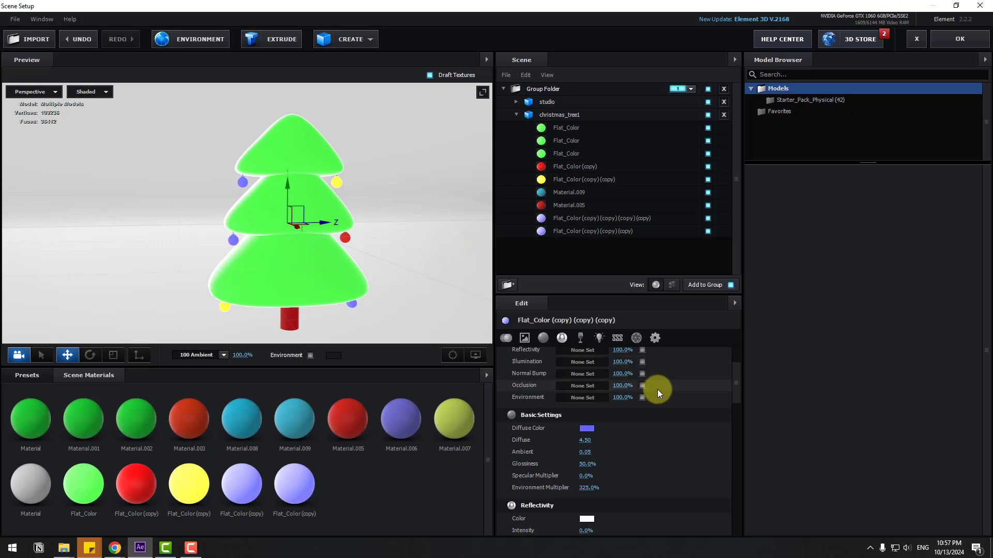
left_click(599, 218)
left_click(586, 429)
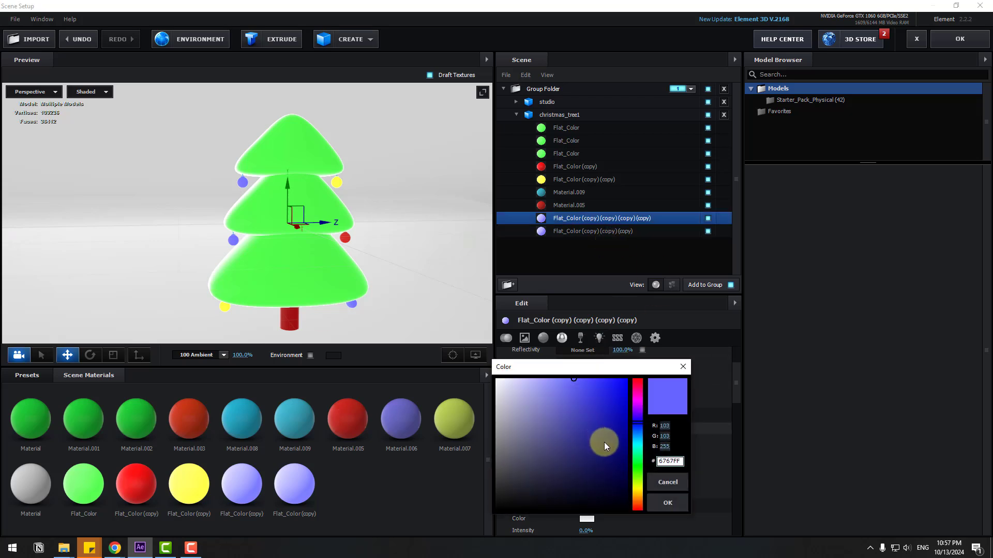
left_click_drag(638, 498, 637, 390)
left_click(668, 503)
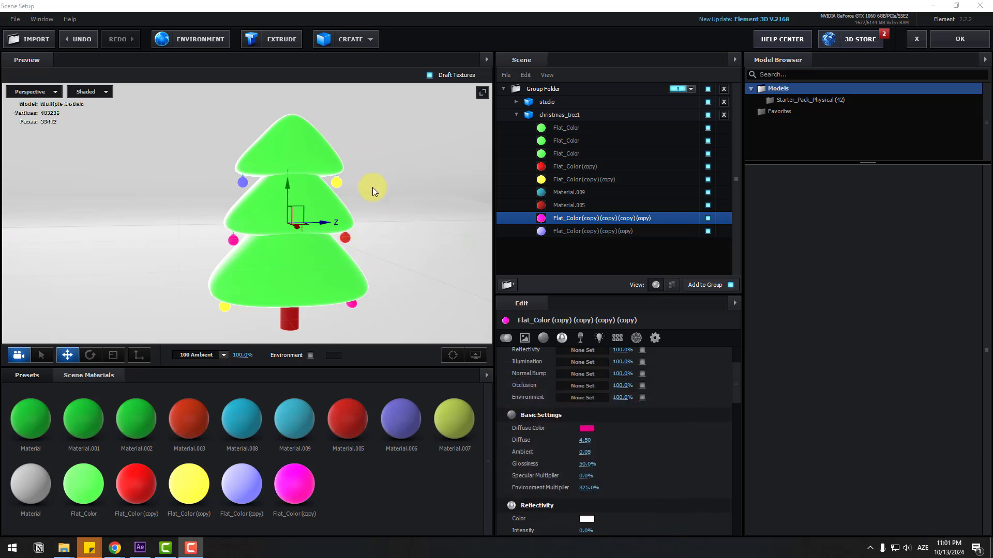
scroll(399, 210, "down", 2)
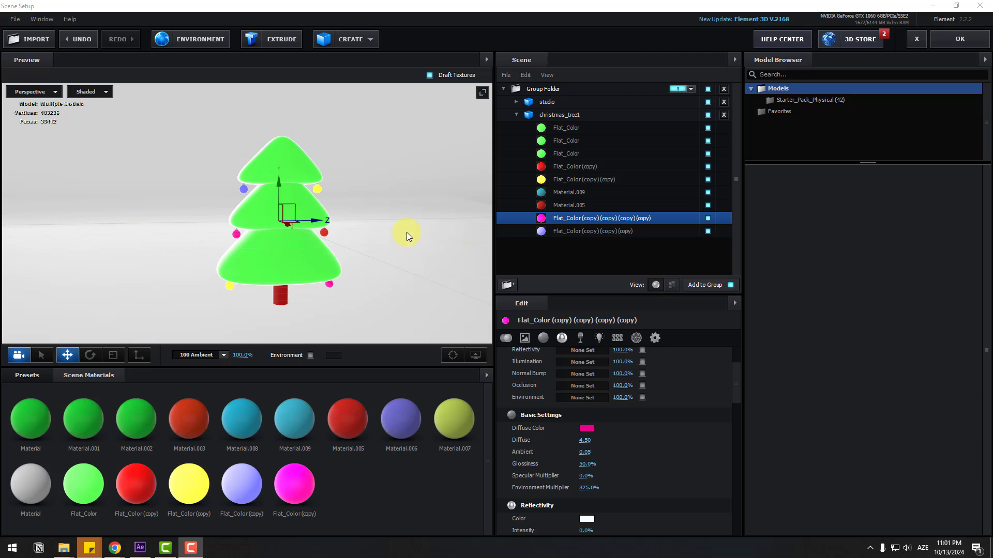
Step: Duplicate the magenta material and apply the copy to the studio backdrop
right_click(299, 483)
left_click(317, 411)
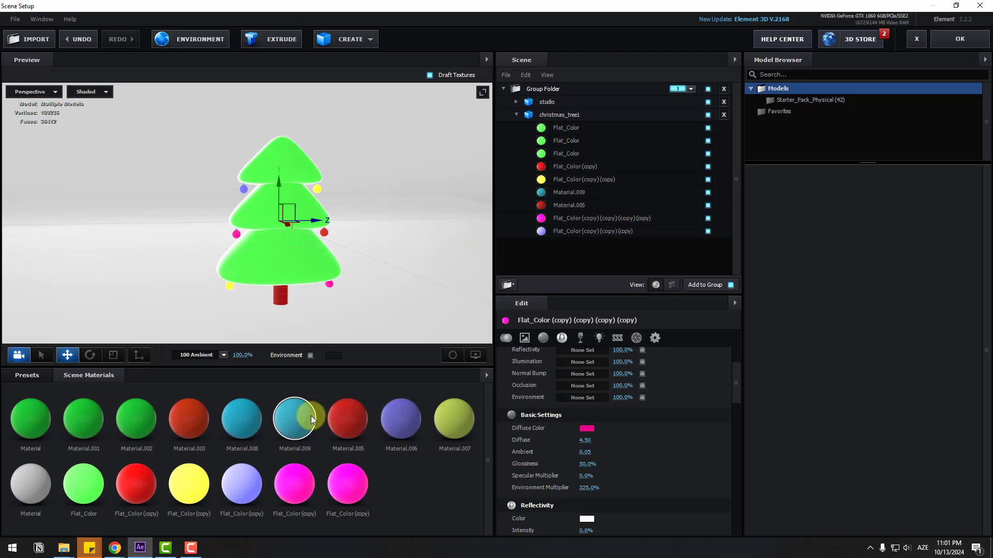
left_click(518, 115)
left_click(516, 102)
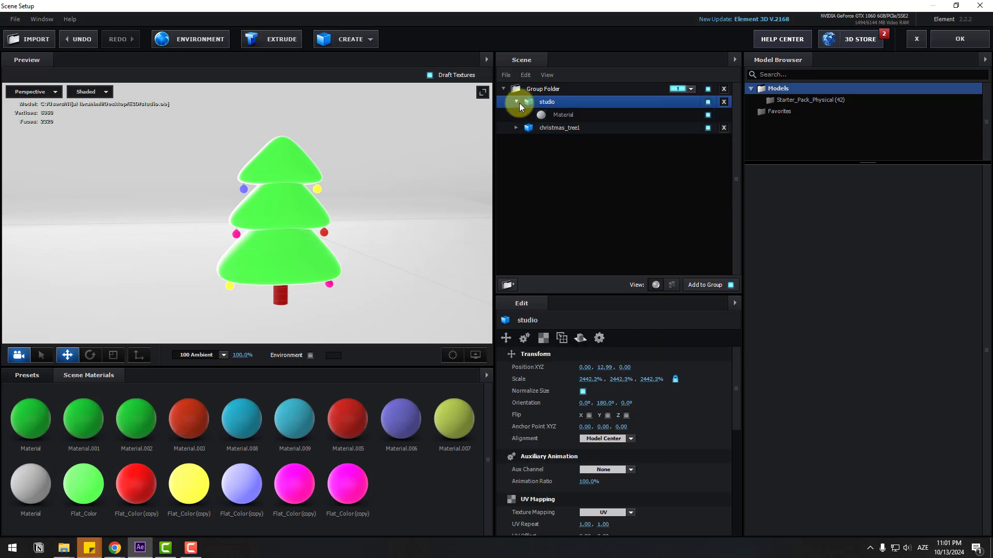
left_click(565, 116)
left_click(342, 481)
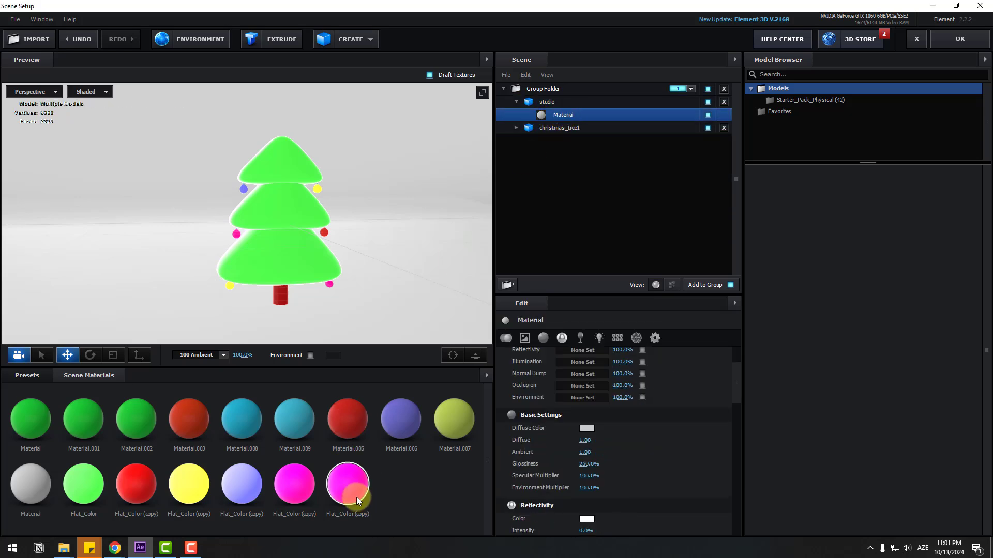
left_click_drag(355, 486, 576, 118)
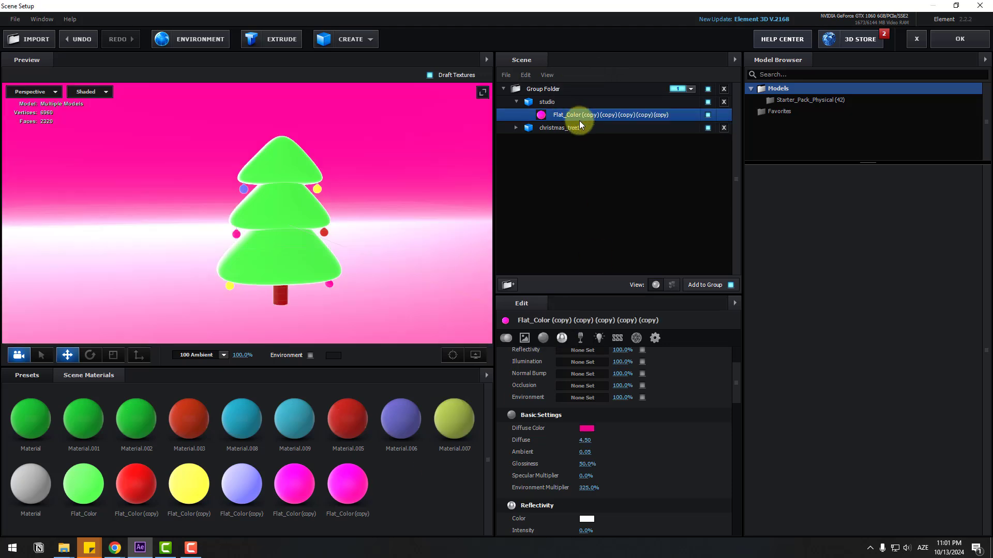
Step: Recolour the backdrop copy sky blue (1EADFF) and lower its glossiness to 11%
left_click(587, 428)
left_click(640, 437)
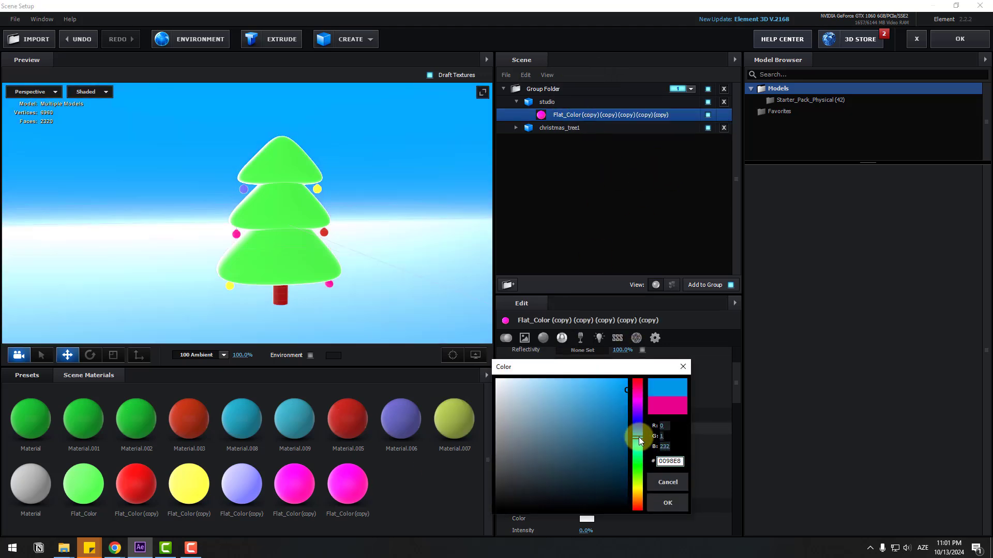
left_click(611, 380)
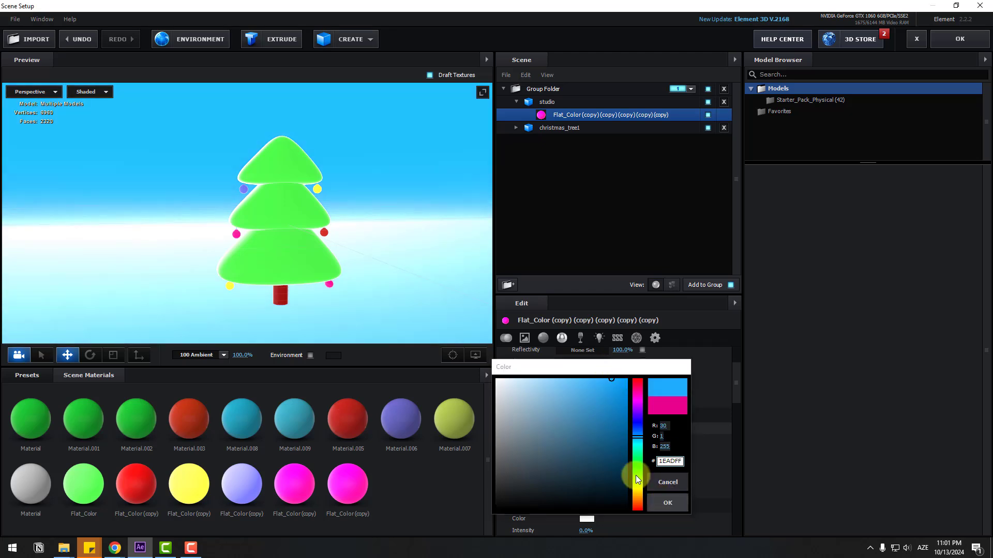
left_click(667, 503)
left_click_drag(303, 291, 108, 277)
scroll(124, 262, "down", 5)
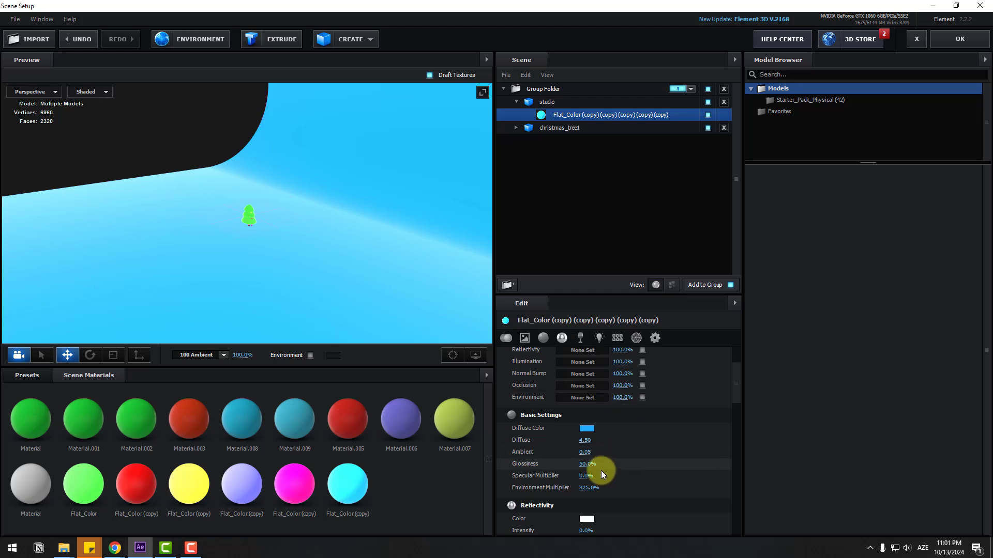
left_click_drag(587, 464, 559, 462)
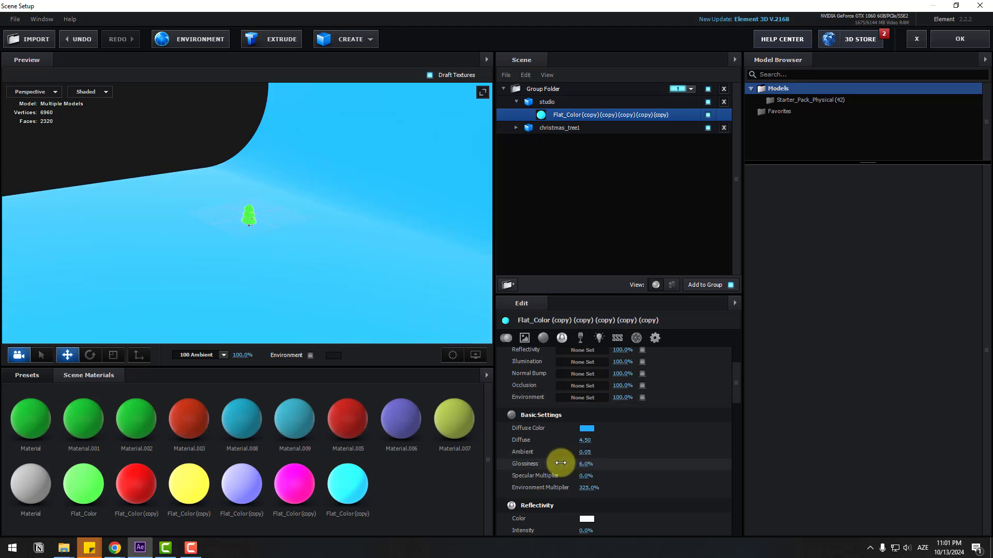
scroll(282, 266, "up", 5)
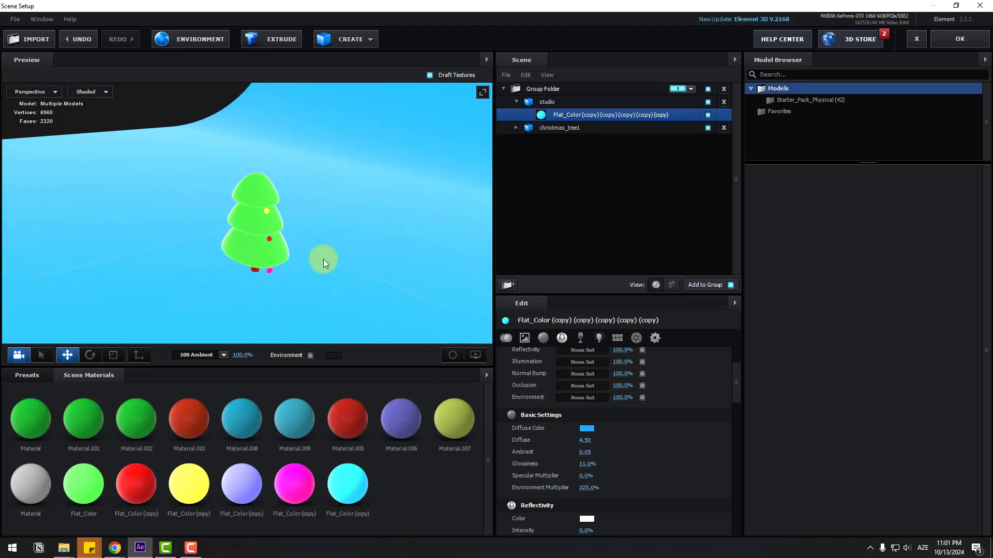
scroll(333, 256, "up", 3)
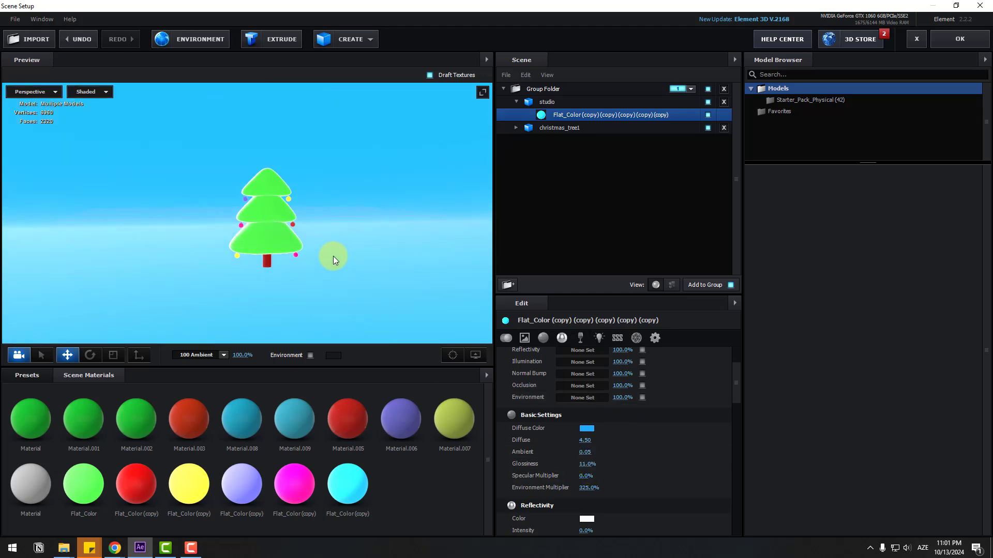
Step: Orbit to a closer side-on view of the tree and expand the Environment presets folder
left_click_drag(333, 256, 87, 271)
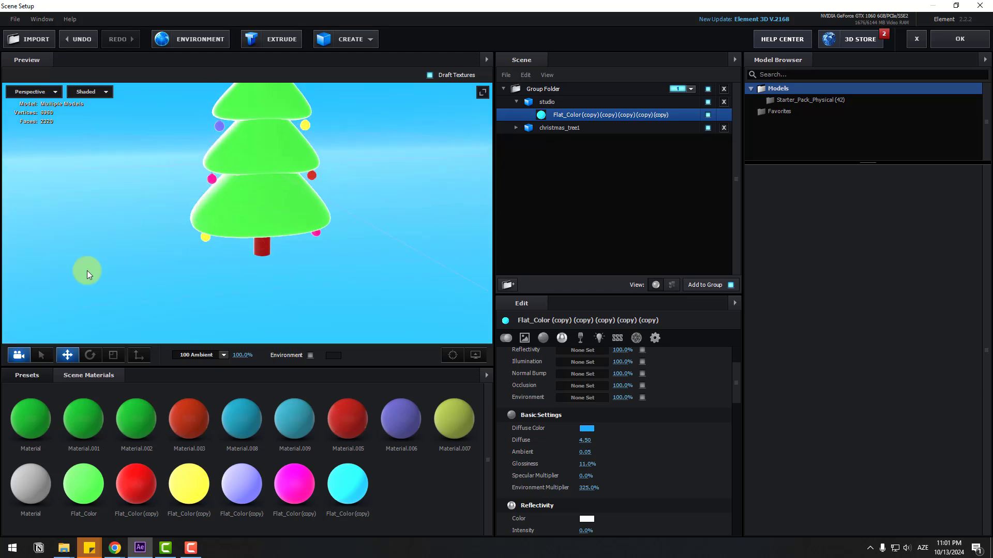
left_click(32, 369)
double_click(64, 414)
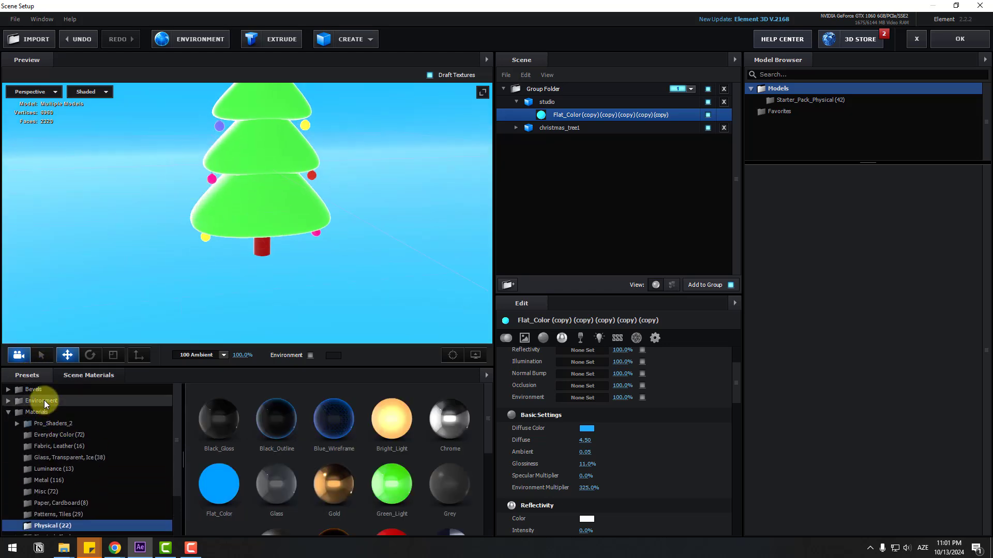
Step: Browse to the BackLight_2K environment presets and light the scene with BackLight_2K_18
left_click(44, 401)
double_click(51, 414)
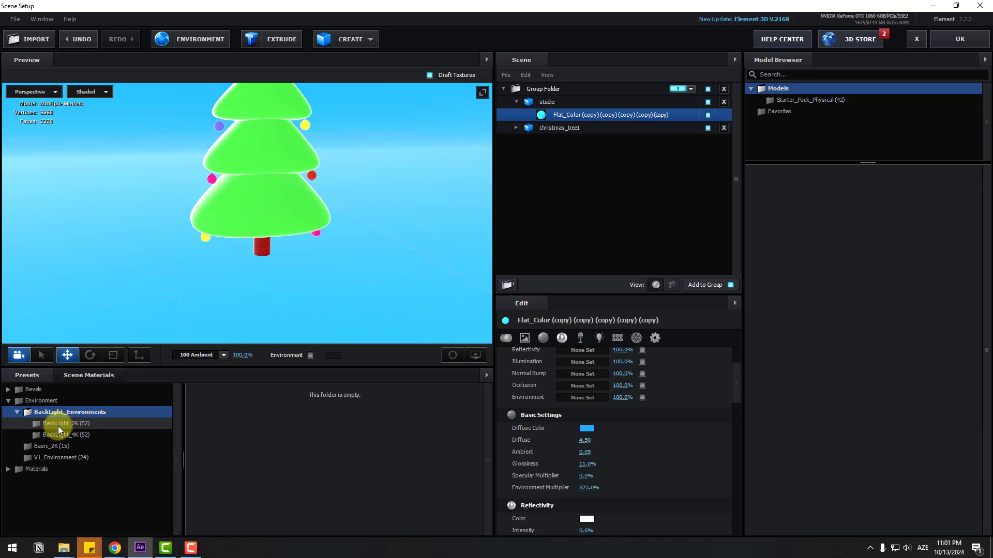
left_click(58, 426)
left_click_drag(486, 414, 487, 429)
left_click(386, 489)
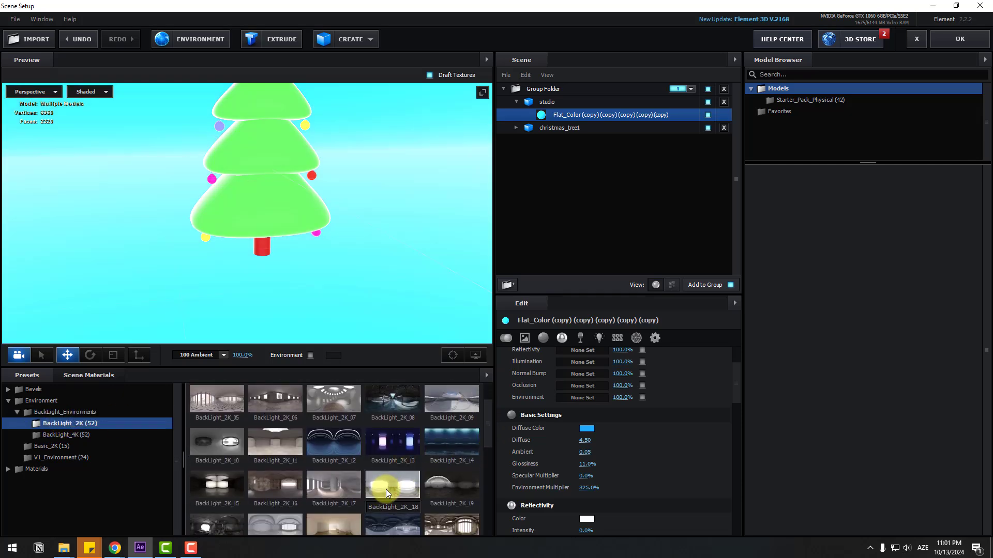
Step: Try the BackLight_2K_21, _24 and _07 environments, settling on BackLight_2K_05
left_click_drag(381, 222, 376, 443)
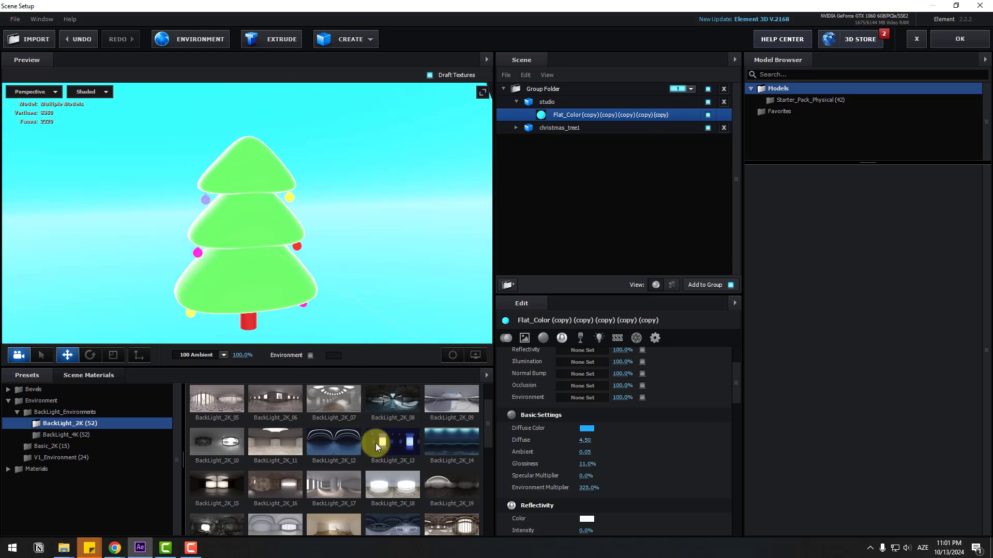
left_click(314, 438)
scroll(324, 458, "down", 1)
left_click(272, 482)
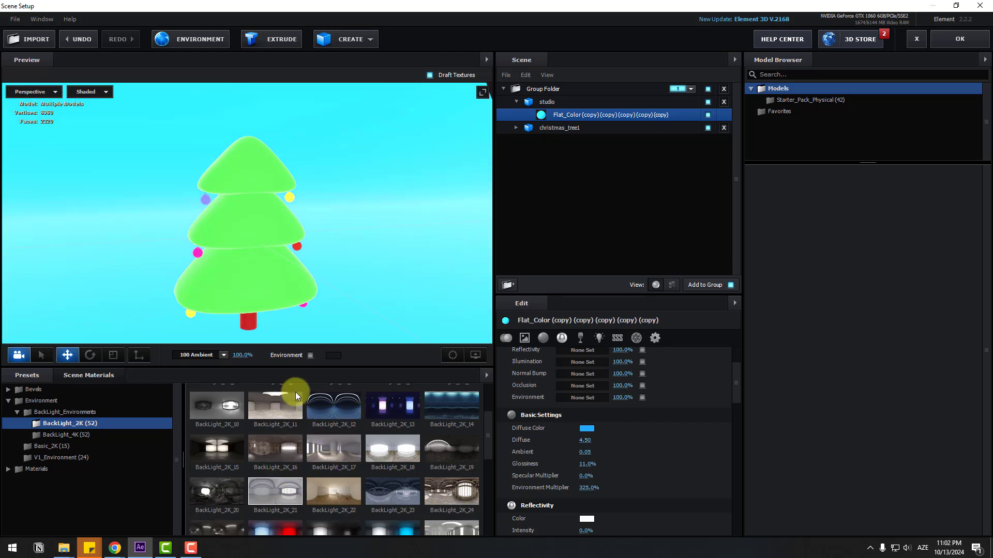
left_click_drag(310, 310, 290, 266)
left_click(441, 497)
scroll(440, 498, "down", 1)
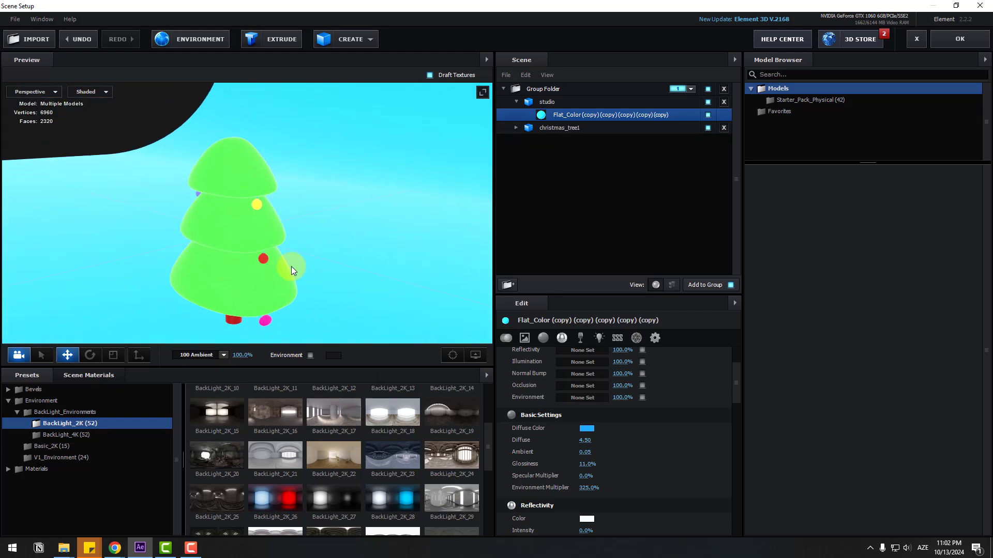
left_click(386, 454)
scroll(393, 462, "up", 1)
scroll(393, 463, "up", 2)
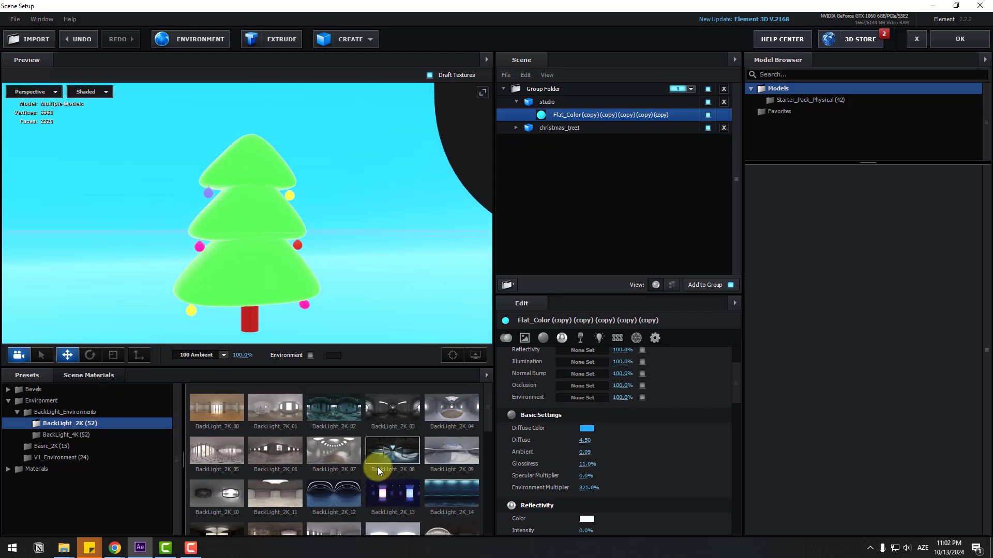
left_click(331, 450)
left_click(218, 440)
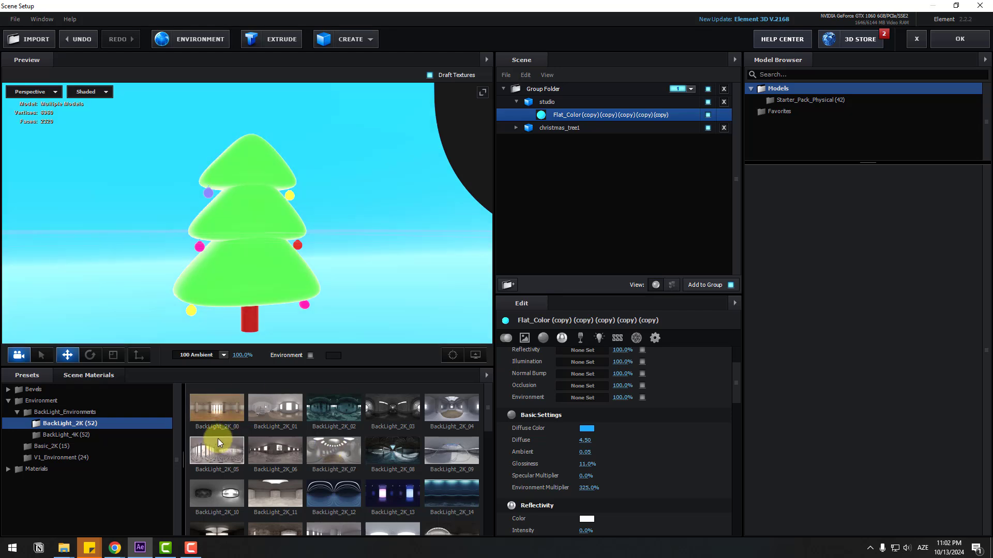
mouse_move(346, 252)
left_mouse_down()
mouse_move(327, 252)
mouse_move(349, 246)
left_mouse_up()
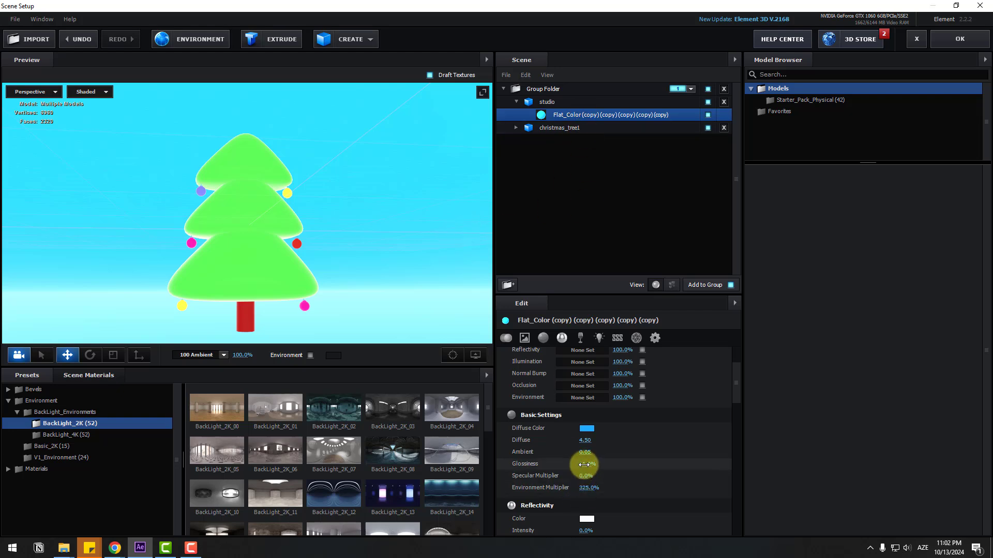
Step: Raise backdrop glossiness to 34%, tune its Environment Multiplier, and return to After Effects
left_click_drag(583, 465, 573, 463)
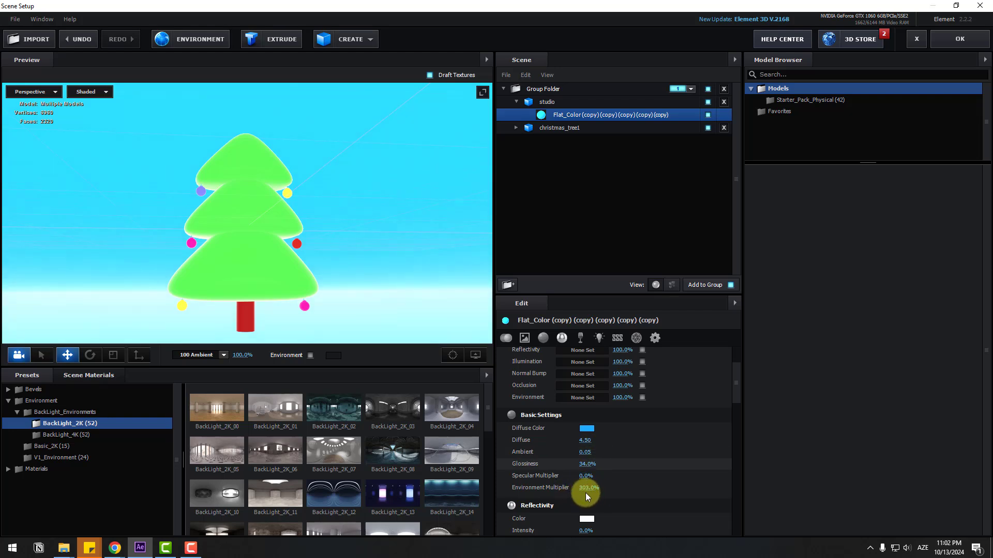
left_click_drag(587, 490, 522, 485)
scroll(369, 264, "down", 2)
left_click_drag(360, 279, 534, 255)
left_click(949, 43)
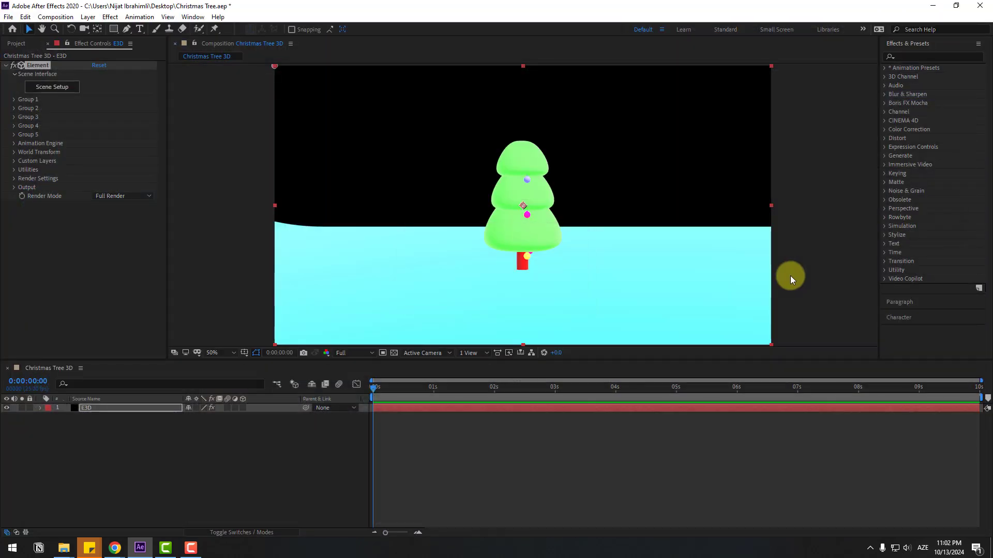
Step: Add a new camera layer, Camera 1, to the composition
right_click(110, 443)
mouse_move(182, 332)
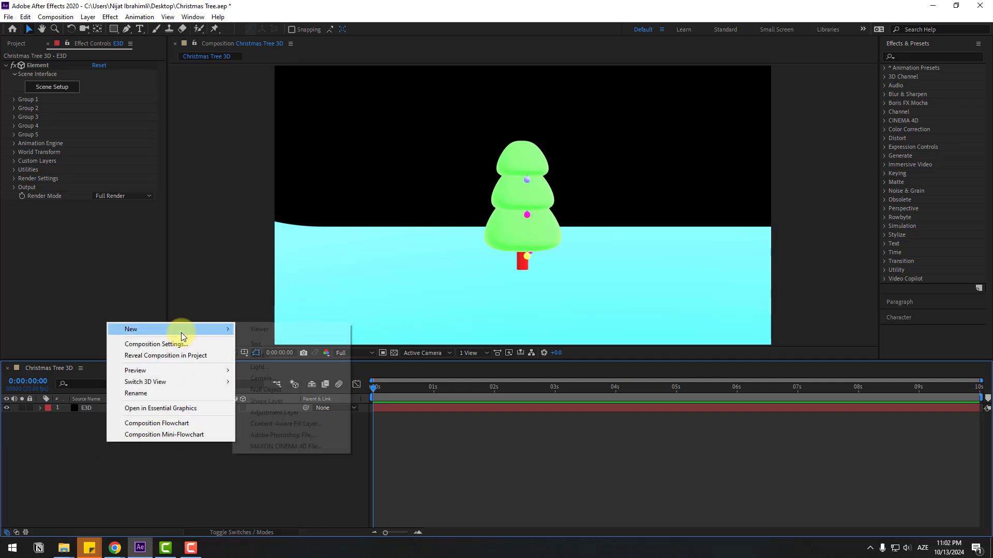
left_click(288, 382)
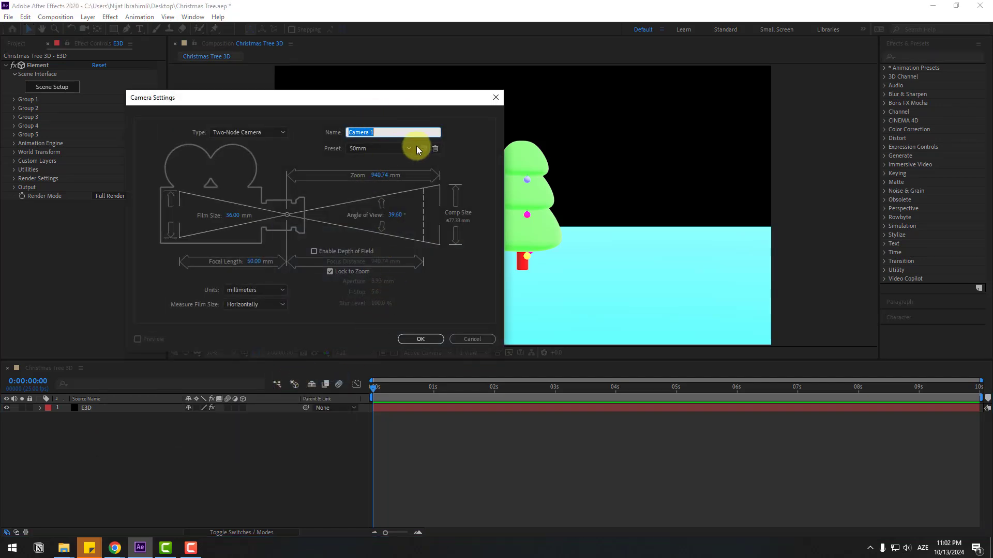
left_click(419, 337)
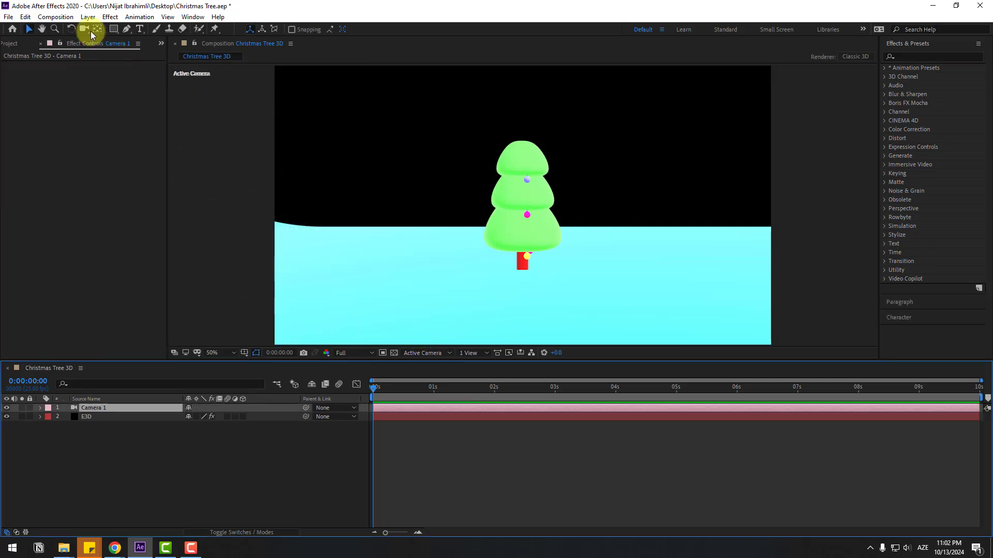
Step: Orbit and pan Camera 1 so the tree is centred head-on against the blue backdrop
left_click_drag(88, 29, 138, 56)
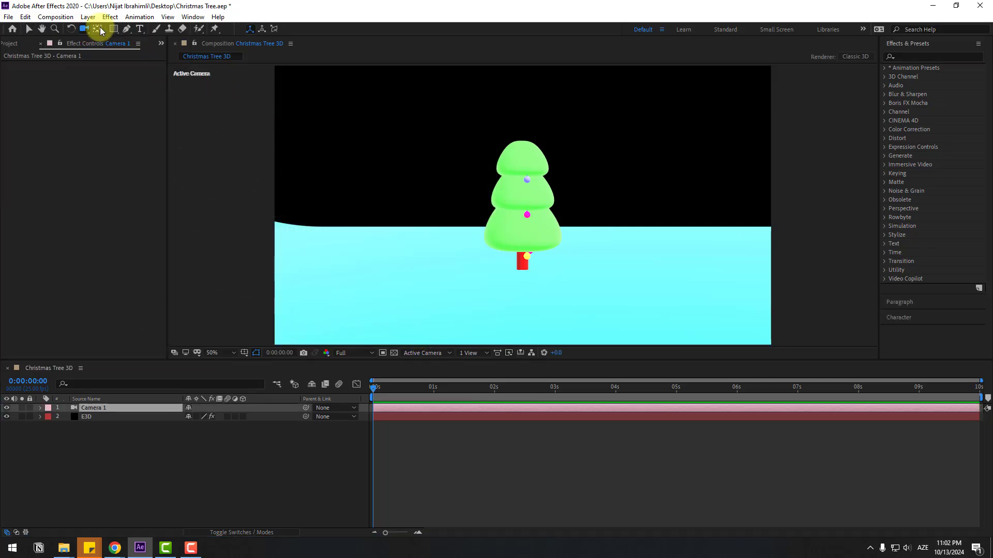
left_click_drag(86, 27, 138, 32)
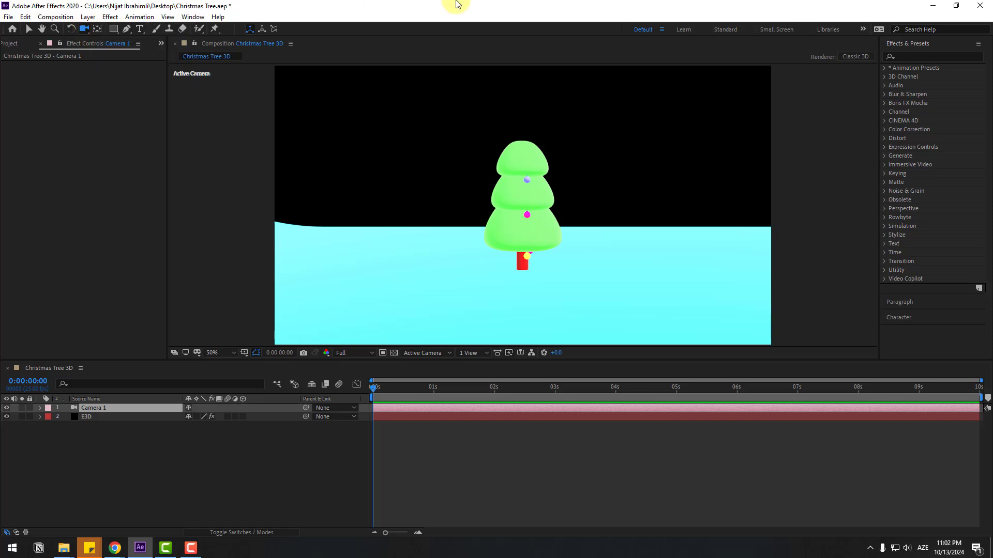
left_click_drag(568, 211, 545, 155)
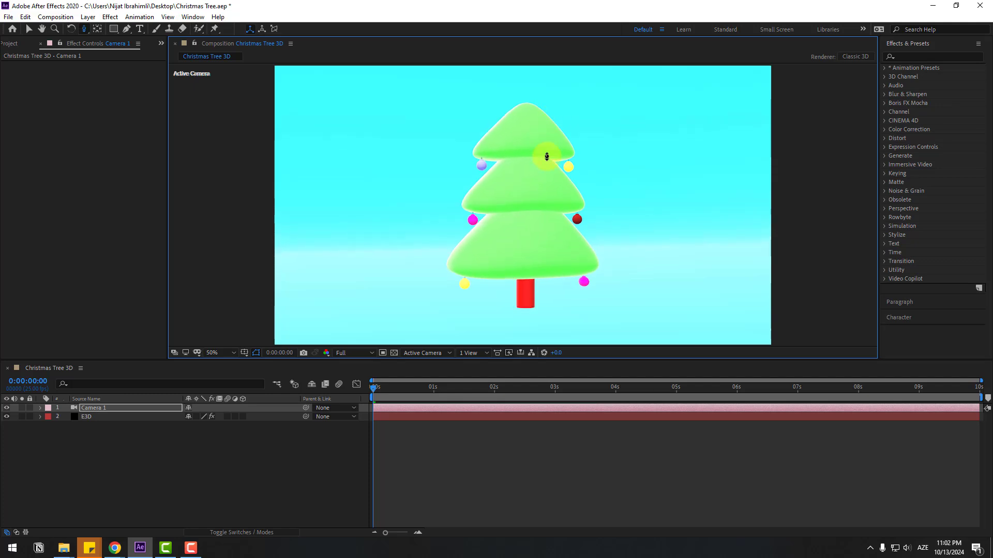
left_click_drag(539, 199, 525, 195)
Step: Select the E3D layer and lower its Physical Environment gamma
key("v")
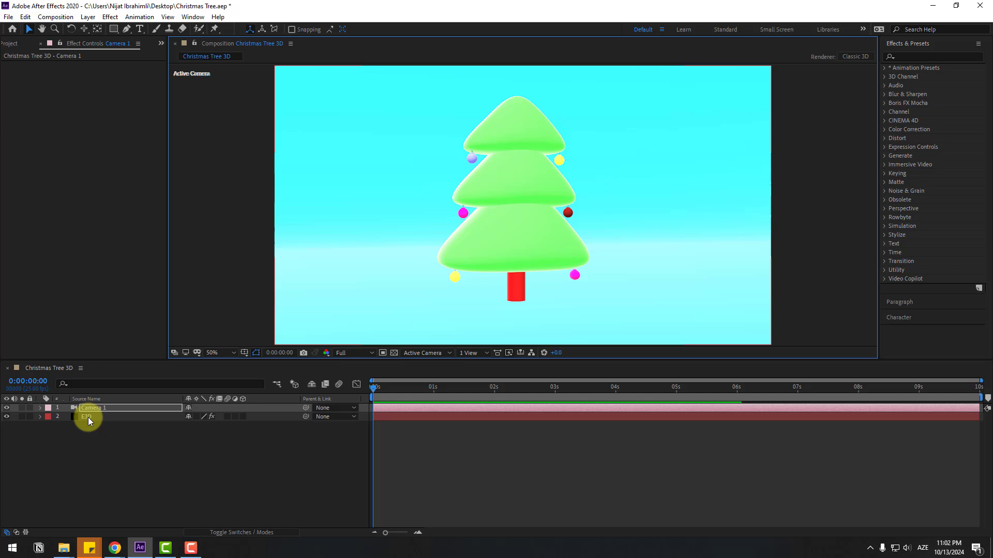
left_click(88, 417)
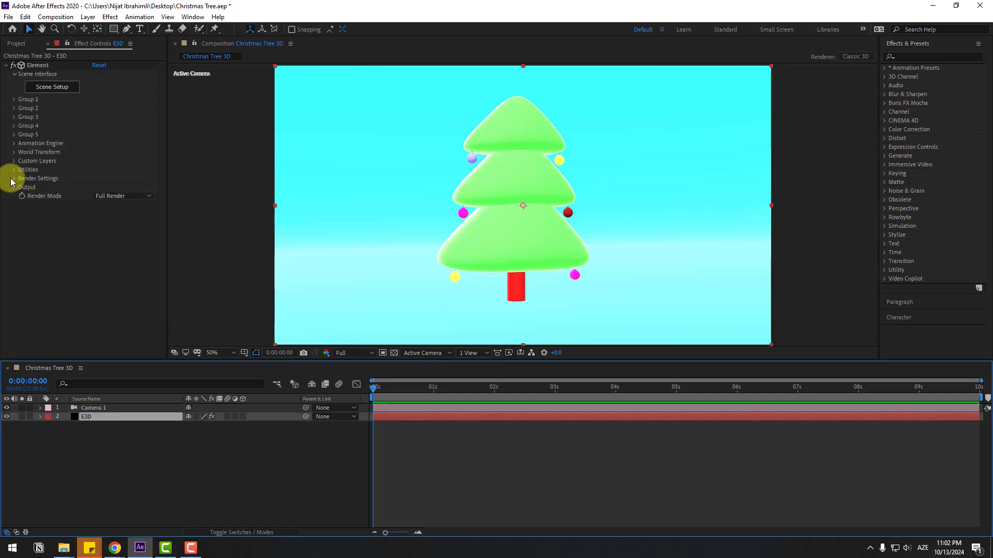
left_click(13, 179)
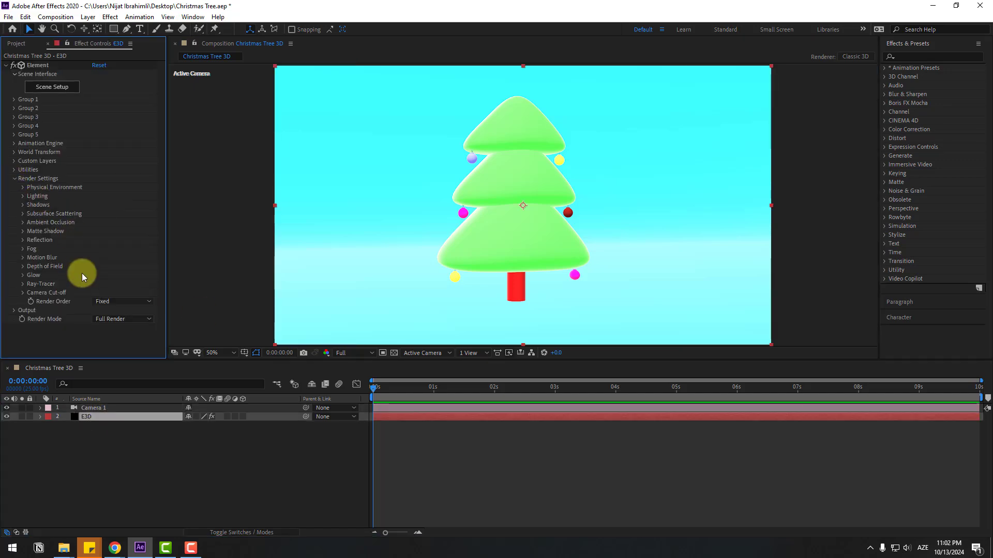
left_click(23, 187)
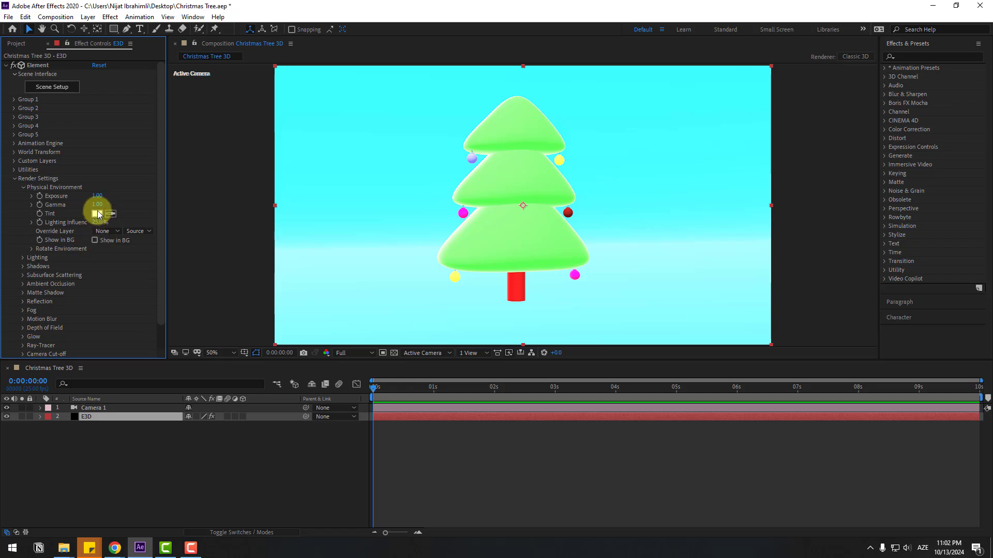
mouse_move(97, 205)
left_mouse_down()
mouse_move(116, 204)
mouse_move(65, 213)
mouse_move(126, 195)
mouse_move(97, 199)
mouse_move(106, 201)
left_mouse_up()
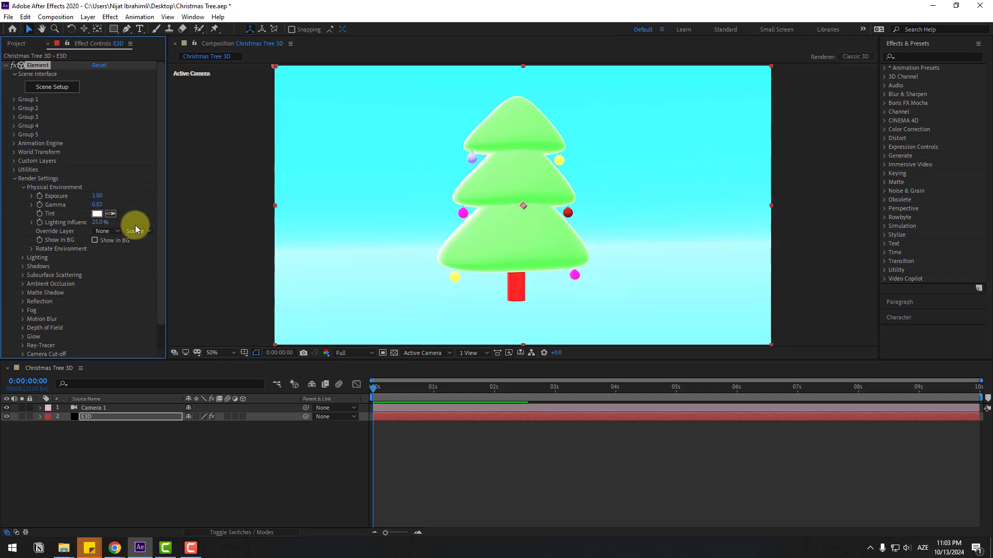
left_click(25, 188)
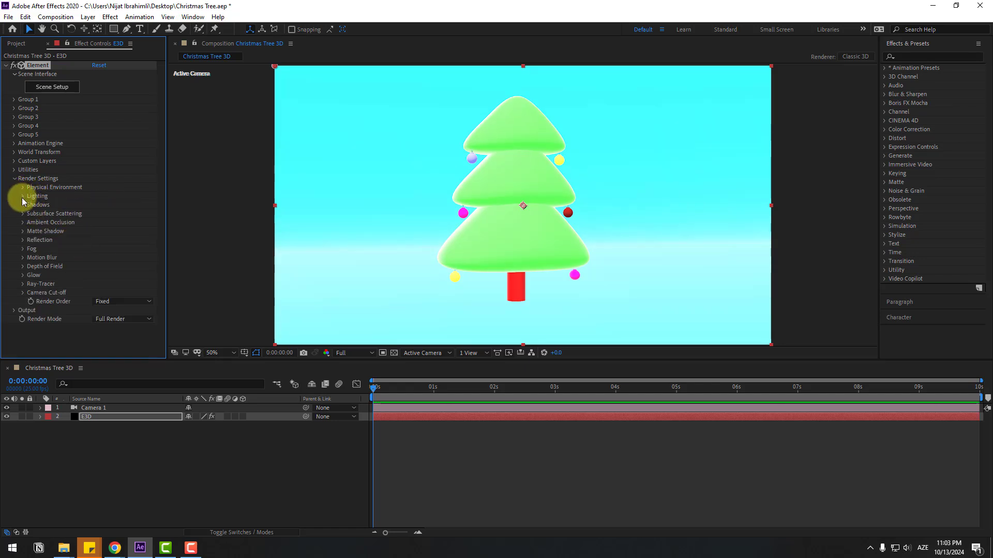
Step: Set the E3D Add Lighting preset to 100 Ambient
left_click(22, 197)
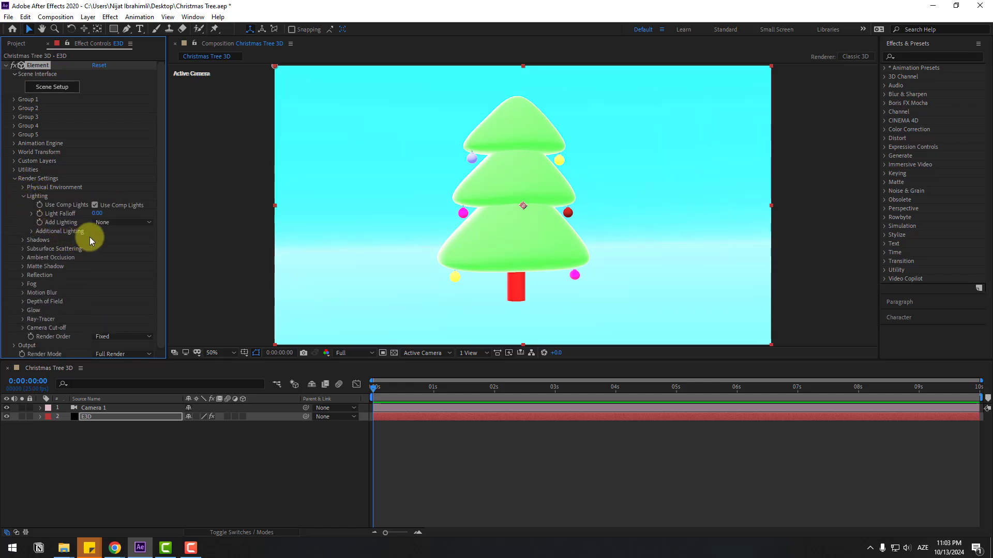
left_click(115, 224)
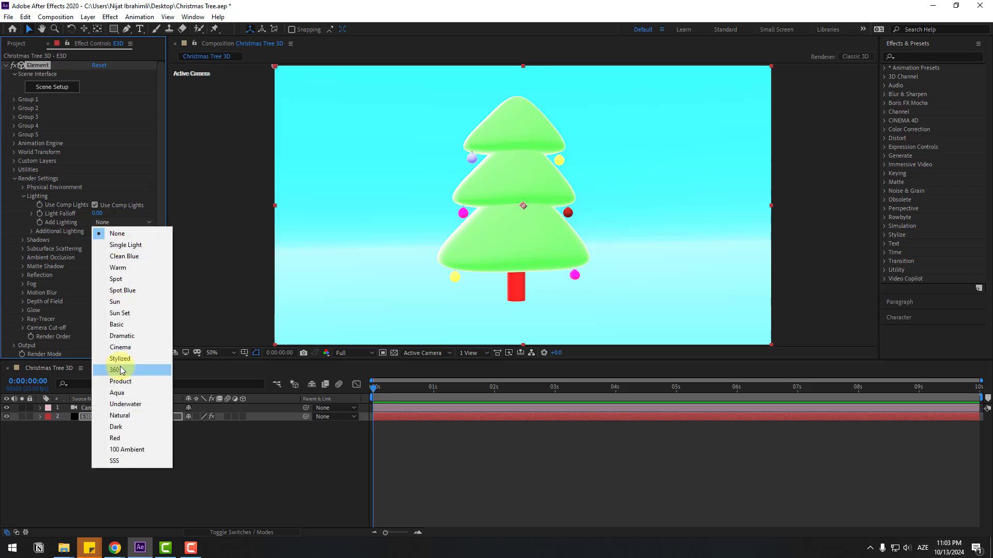
left_click(129, 450)
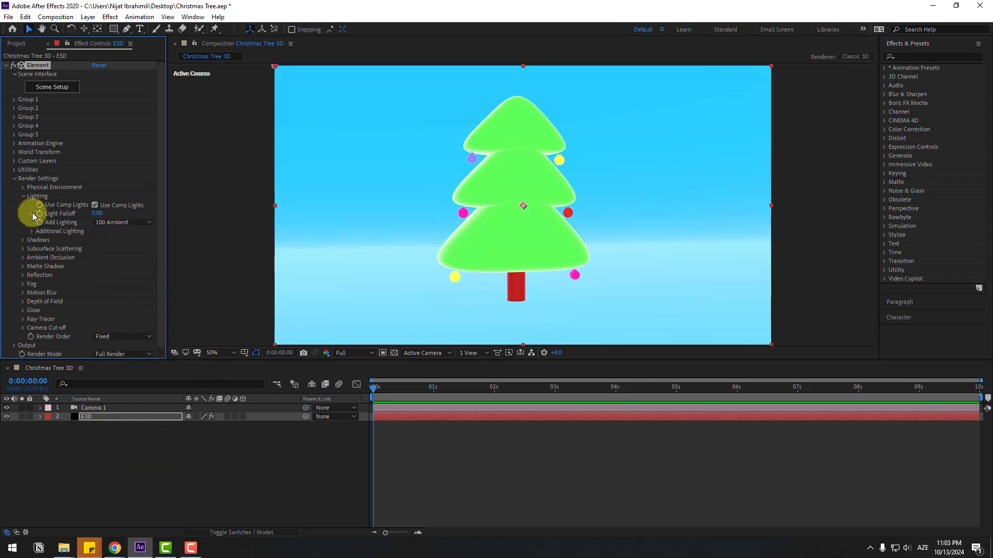
left_click(23, 195)
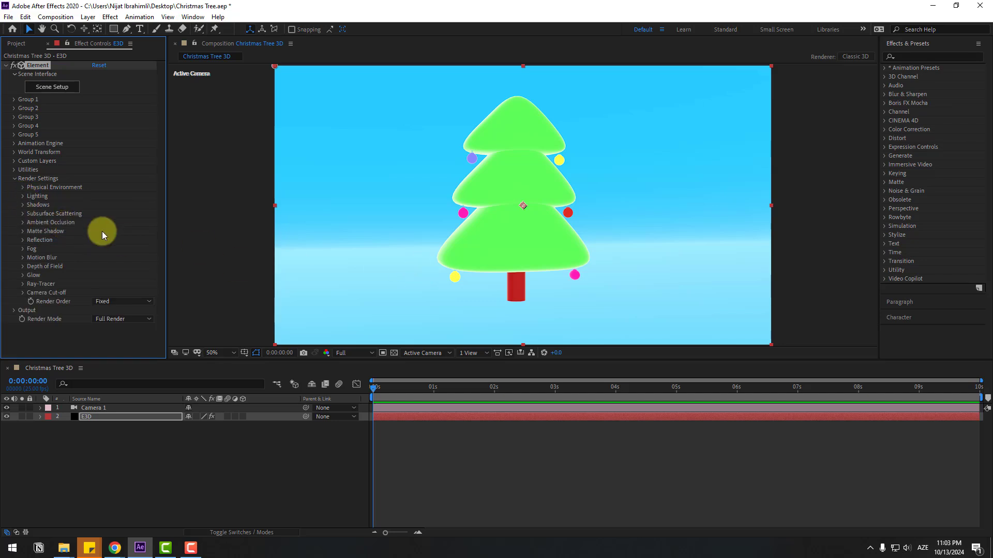
Step: Enable ambient occlusion with SSAO Intensity set to 10
left_click(24, 223)
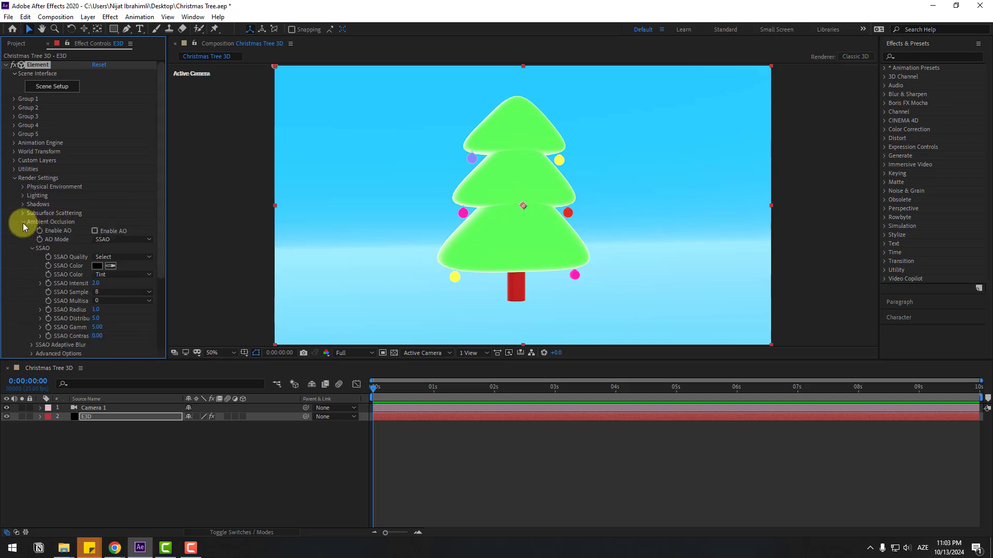
left_click(95, 231)
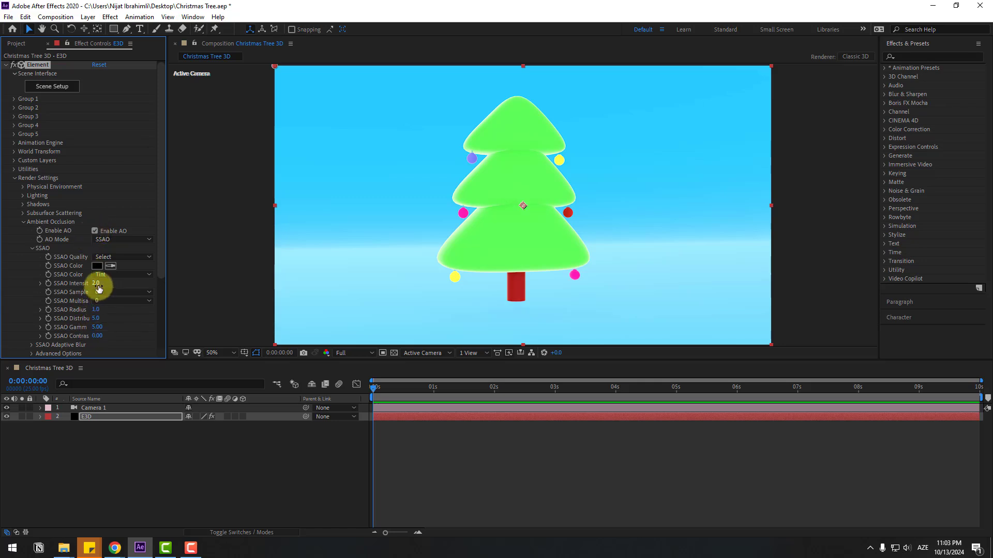
type("10")
key("Return")
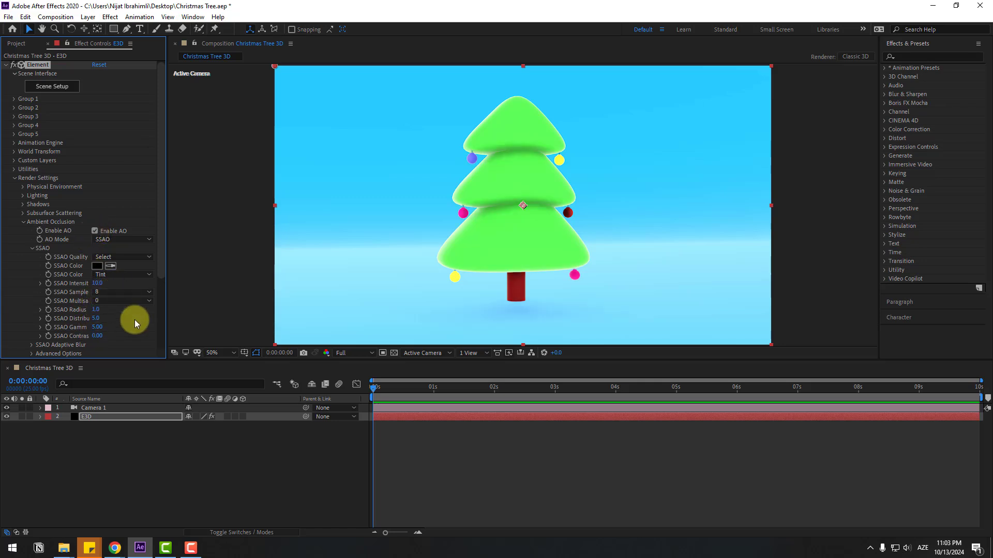
Step: Tune the occlusion to Gamma 5.00, Contrast -0.60 and Radius 2.6, then collapse the group
scroll(129, 326, "down", 1)
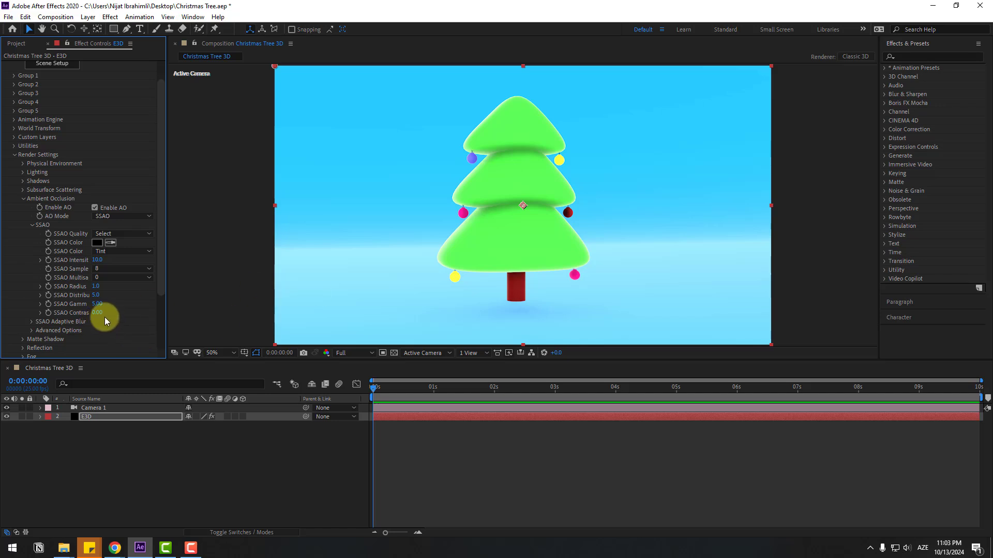
left_click_drag(97, 304, 234, 296)
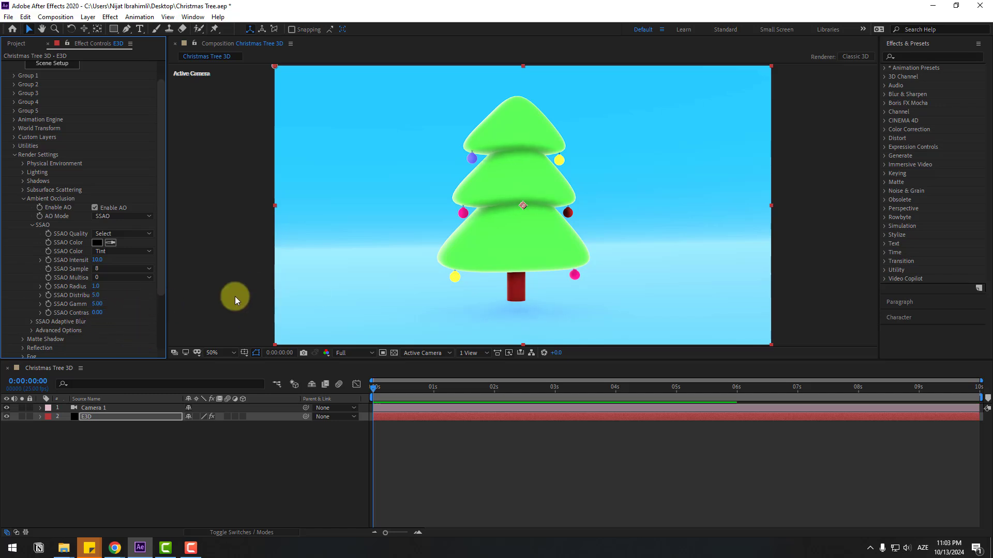
mouse_move(100, 315)
left_mouse_down()
mouse_move(165, 308)
mouse_move(1, 321)
left_mouse_up()
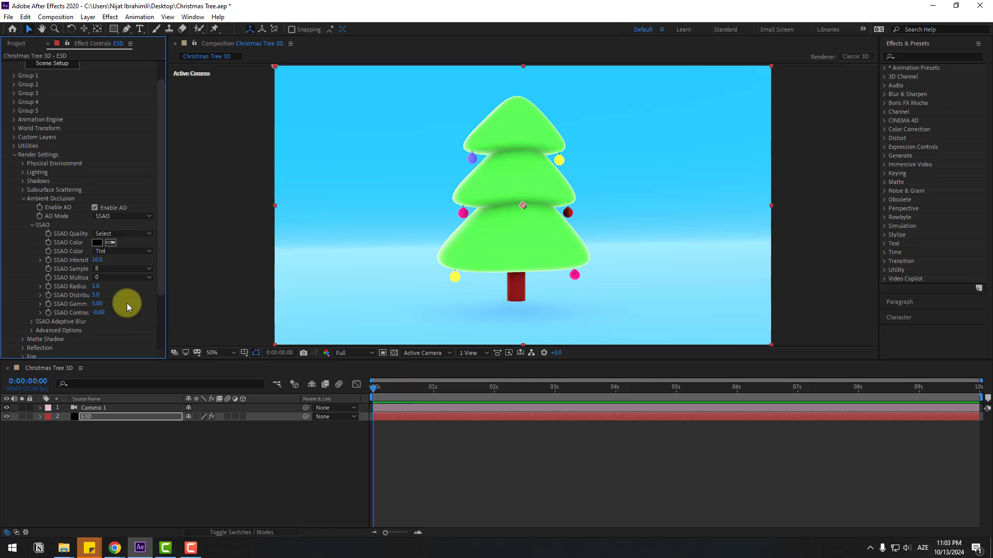
mouse_move(98, 286)
left_mouse_down()
mouse_move(124, 283)
mouse_move(103, 286)
left_mouse_up()
left_click(166, 472)
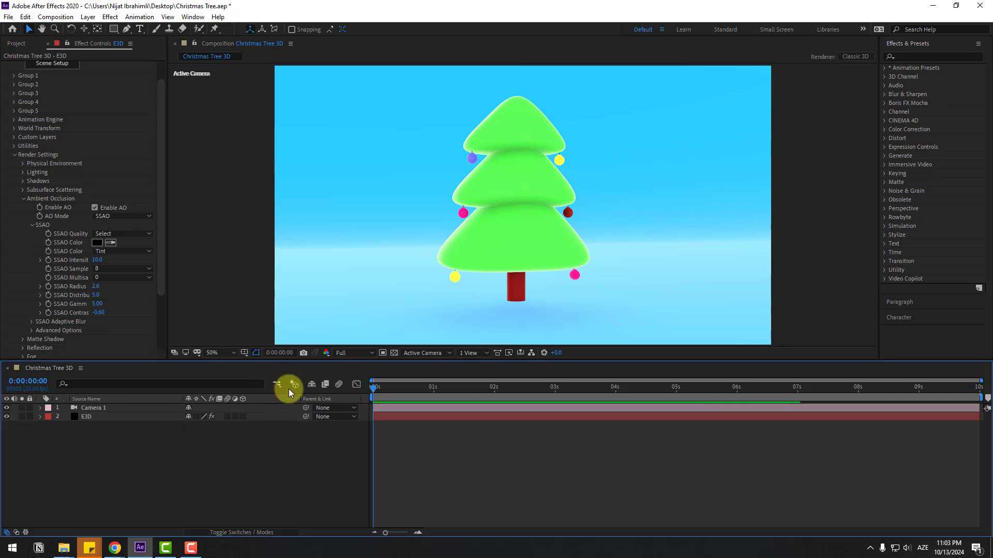
left_click(76, 418)
left_click(23, 199)
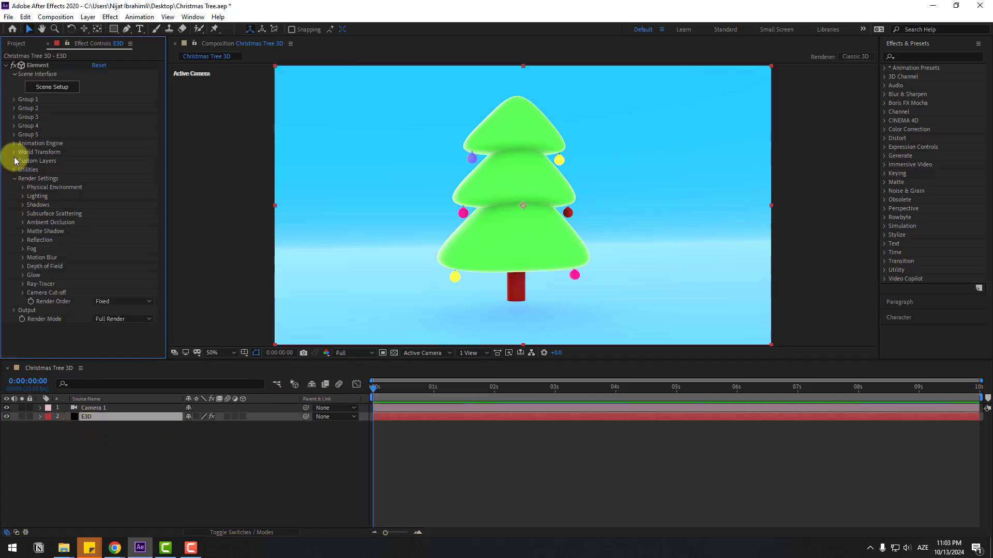
Step: Drag the studio backdrop out of Group Folder, assign it to group 2, and apply the scene
left_click(52, 86)
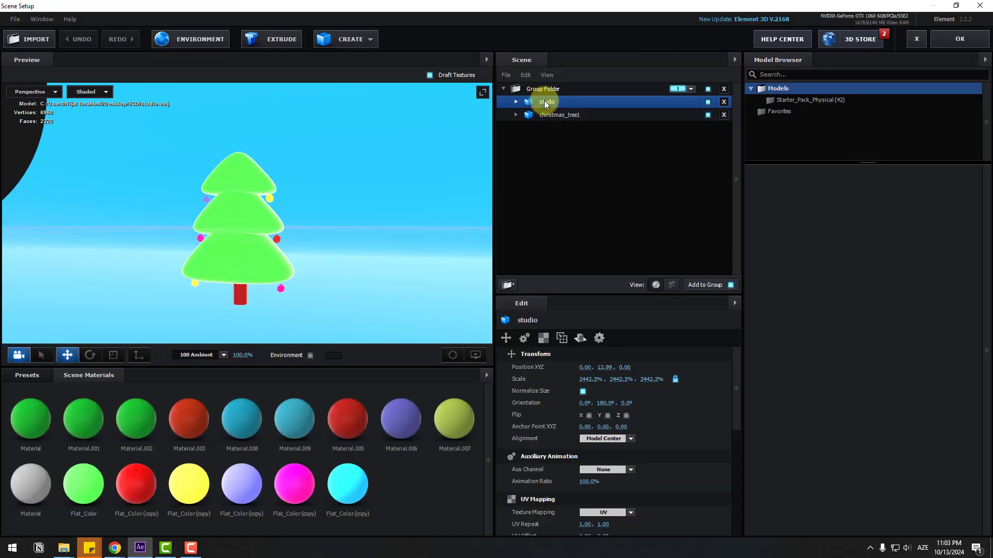
left_click_drag(546, 101, 554, 199)
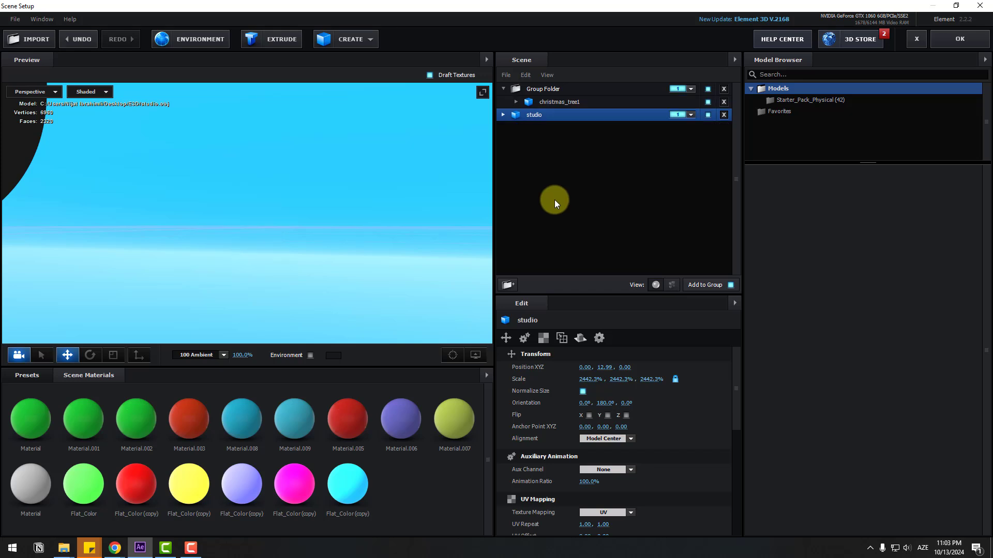
left_click(681, 115)
left_click(694, 133)
left_click(556, 104)
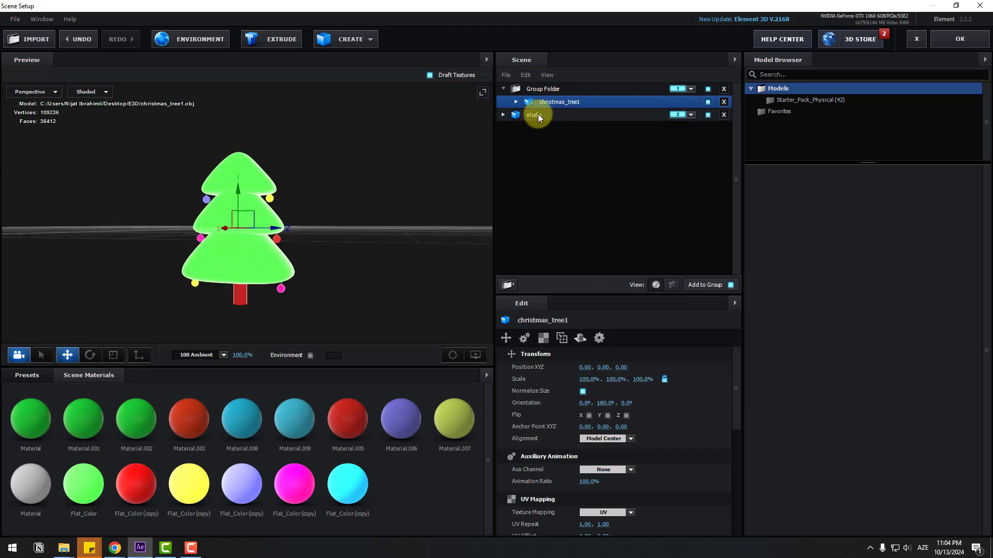
left_click(538, 116)
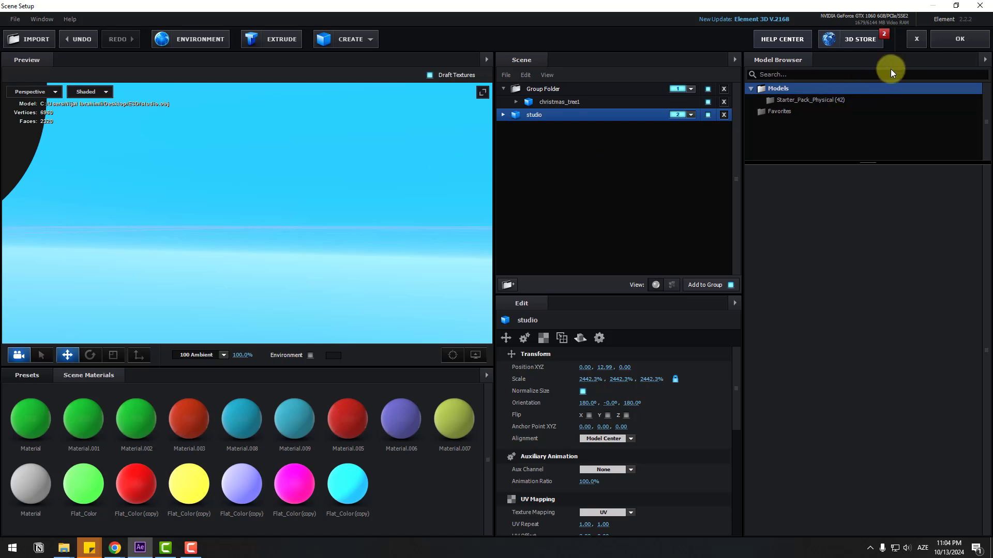
left_click(936, 45)
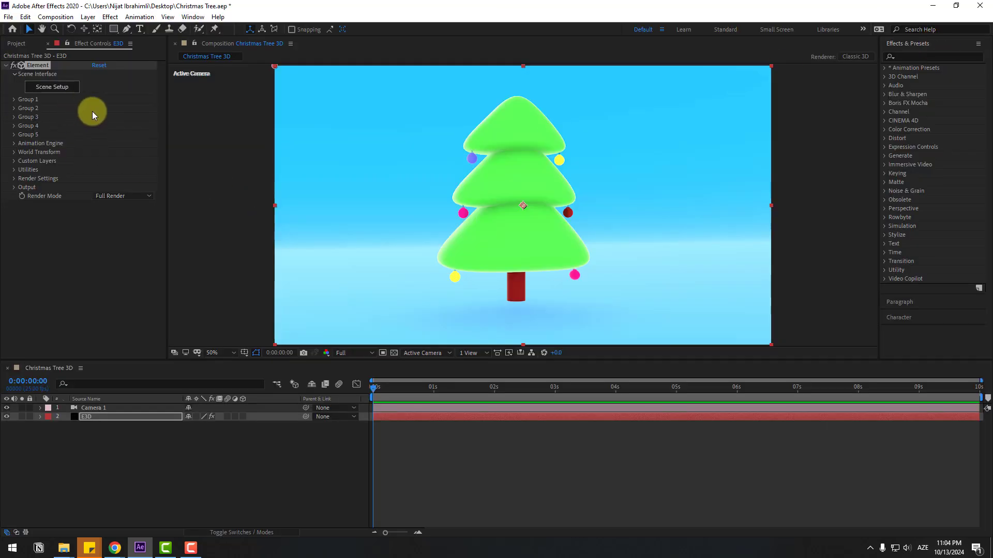
Step: Enable Taper under Group 1's Particle Look > Deform and adjust its Curve value
left_click(15, 99)
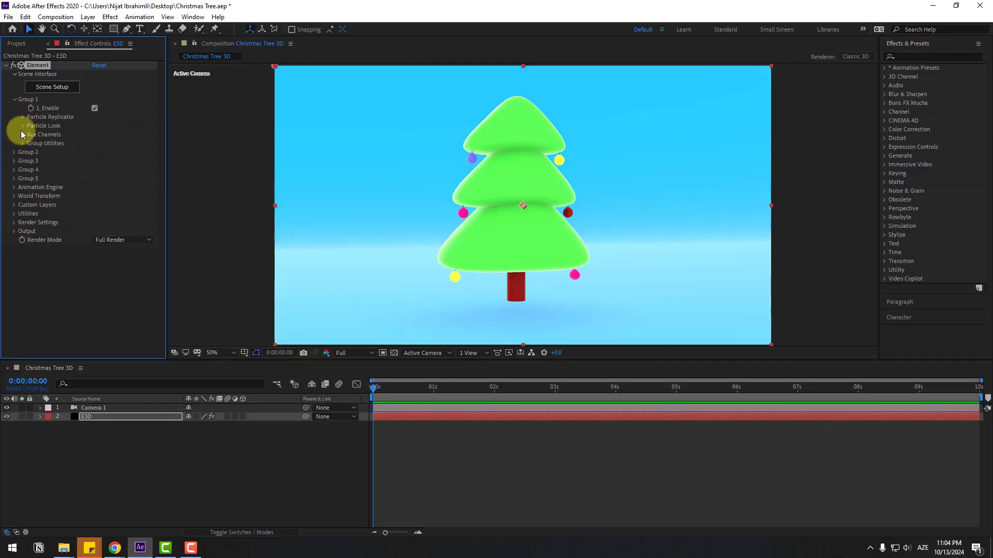
left_click(22, 126)
left_click(32, 205)
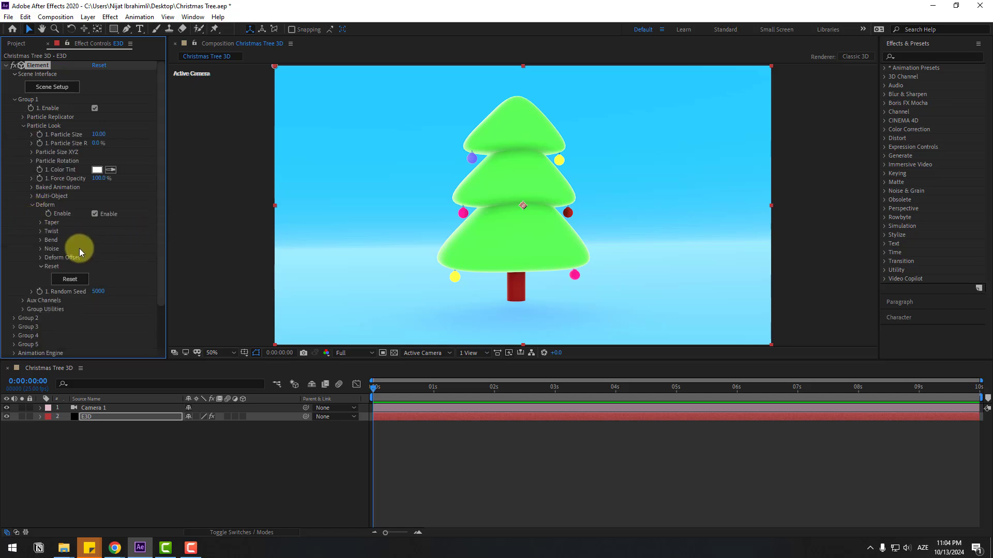
left_click(41, 222)
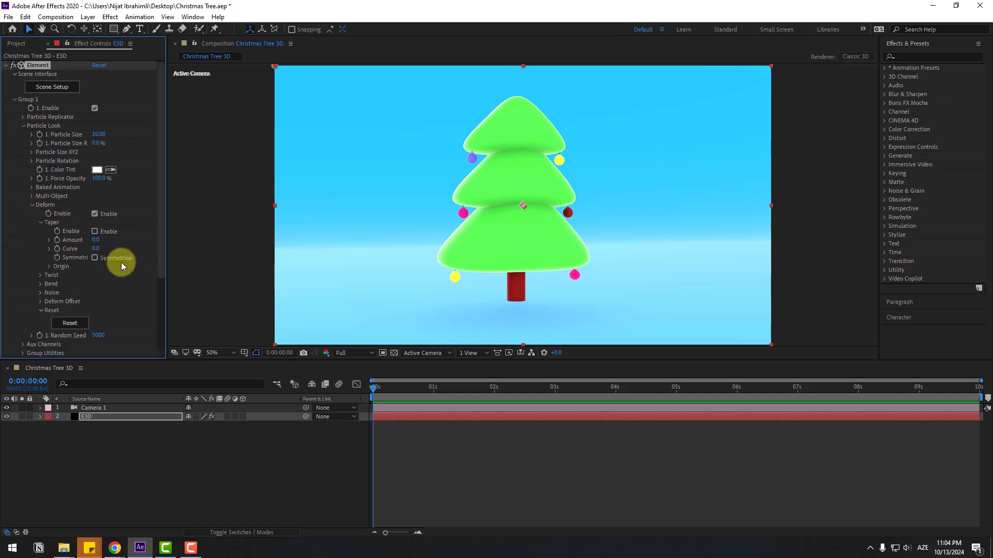
left_click(94, 232)
left_click_drag(84, 246, 32, 228)
left_click(41, 222)
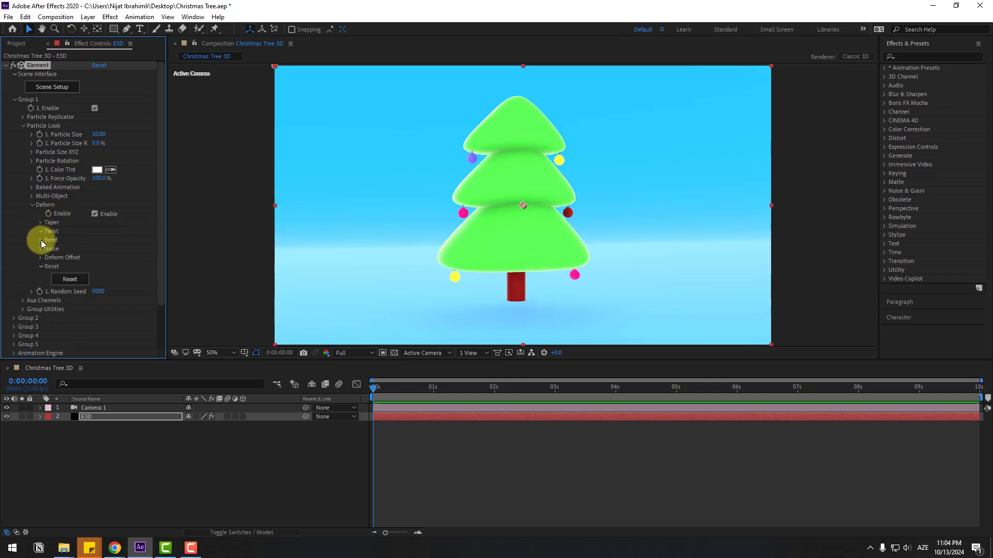
Step: Enable Twist deform, test its values, and keyframe Phase Y at 0x+0.0° at 0:00
left_click(41, 231)
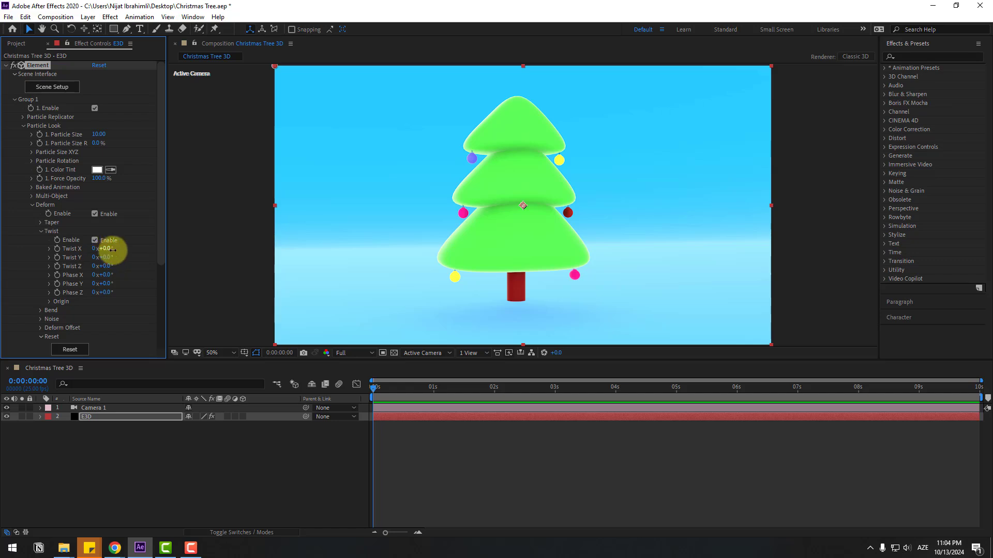
left_click_drag(106, 250, 124, 273)
left_click_drag(108, 283, 201, 279)
key("ctrl+z")
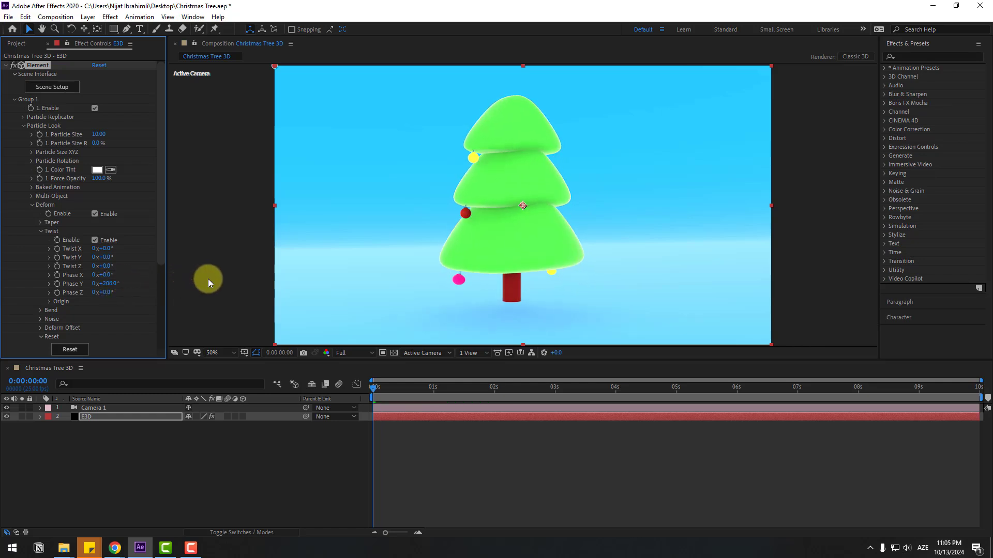
left_click(57, 284)
Step: Trim the composition to end at 7 seconds and key Phase Y to 1x+0.0° there
key("u")
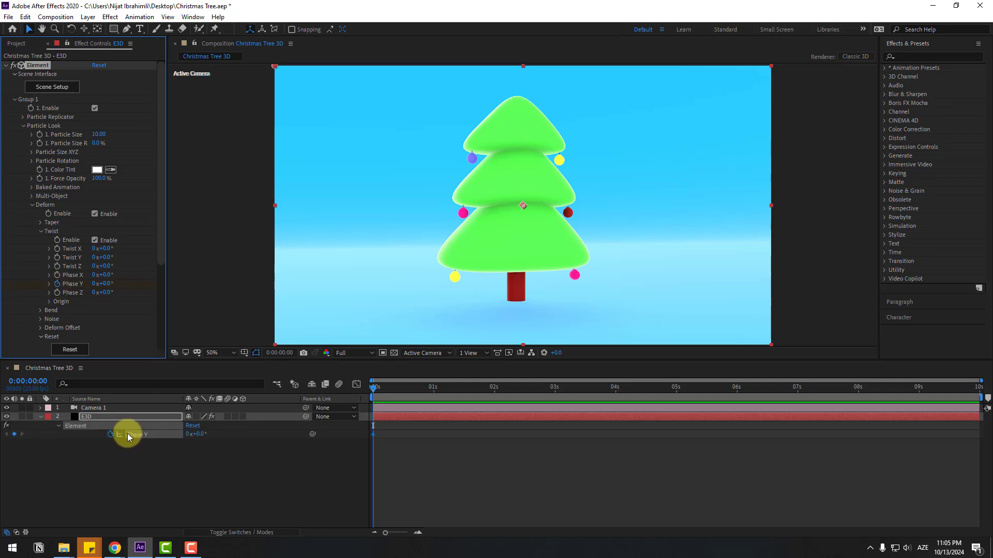
left_click(473, 430)
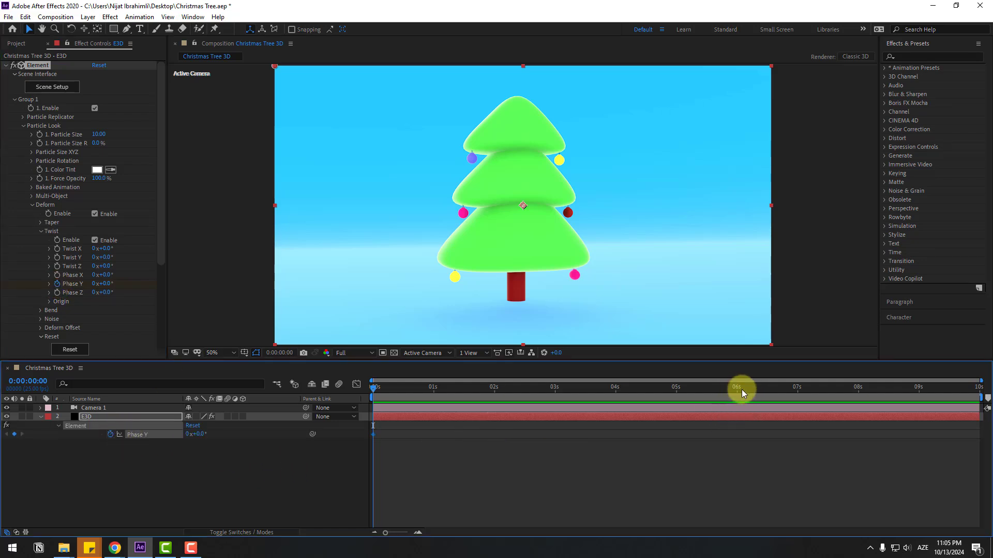
left_click(799, 391)
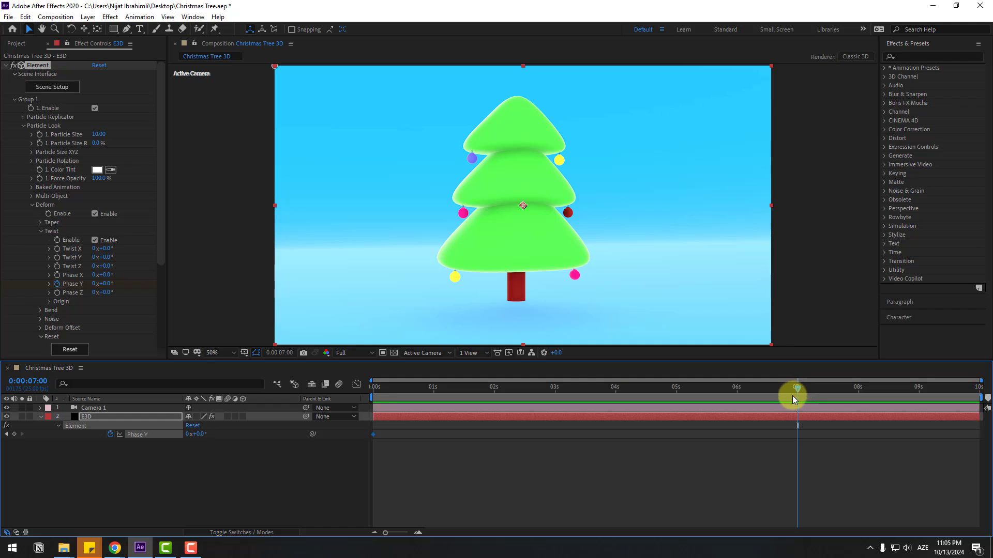
right_click(788, 400)
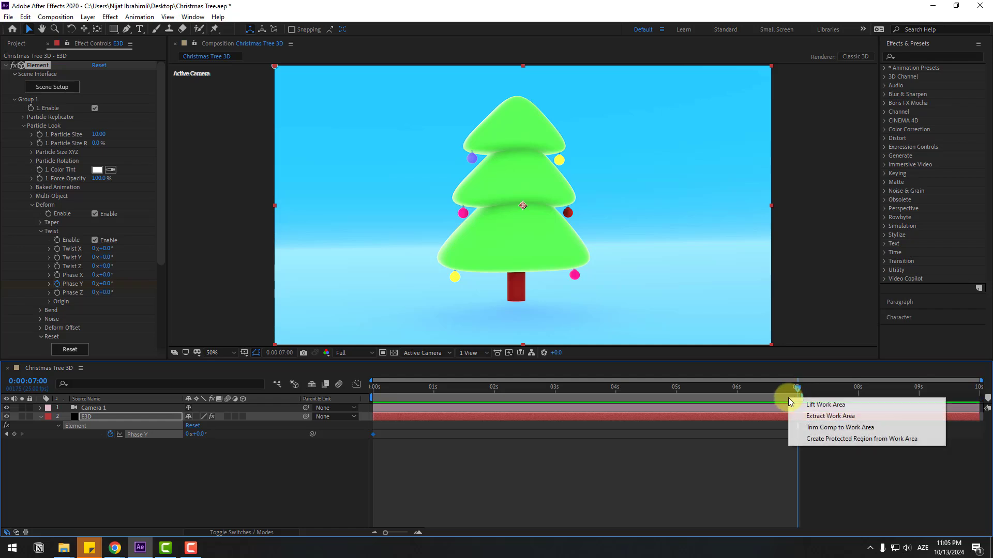
left_click(803, 428)
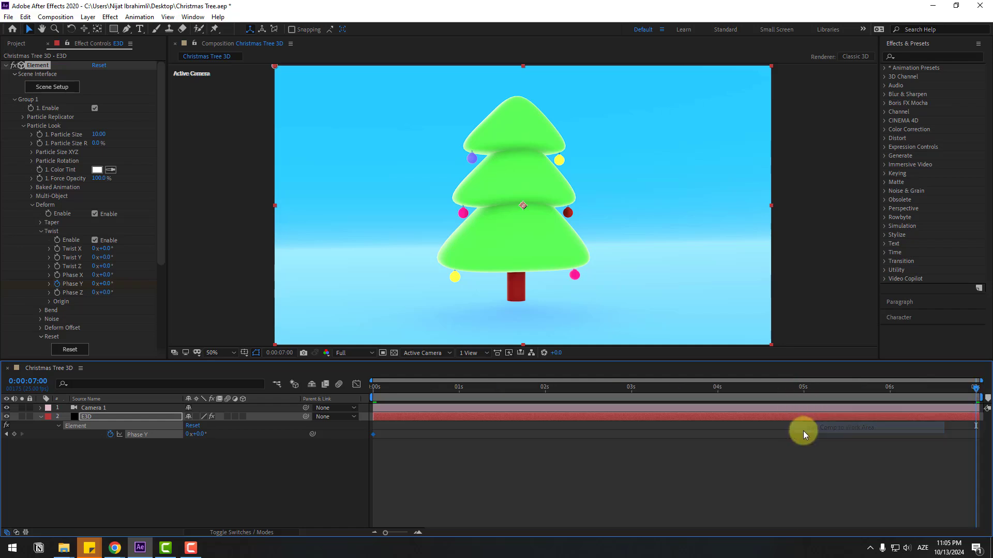
left_click(191, 436)
type("1")
key("Return")
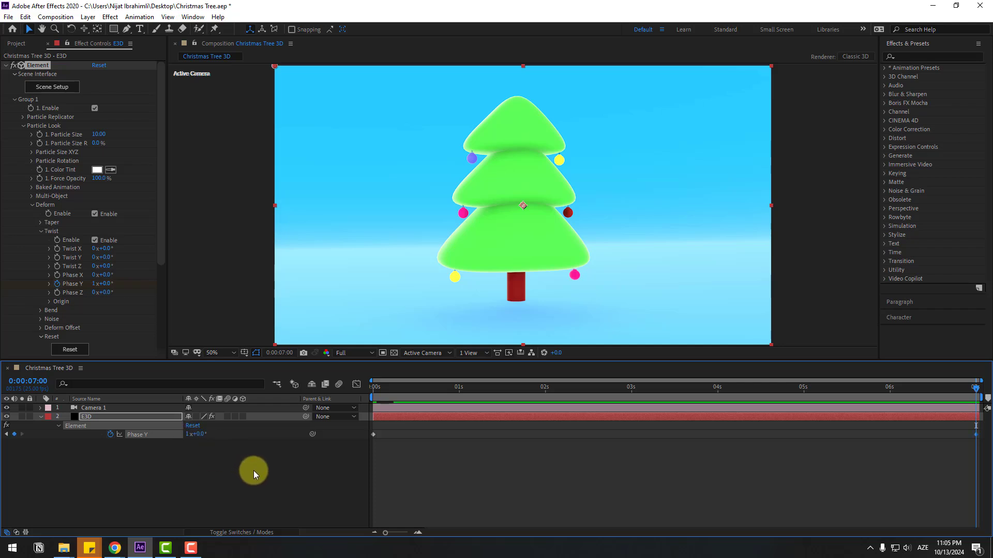
Step: Preview the twisting animation at Quarter resolution
key("space")
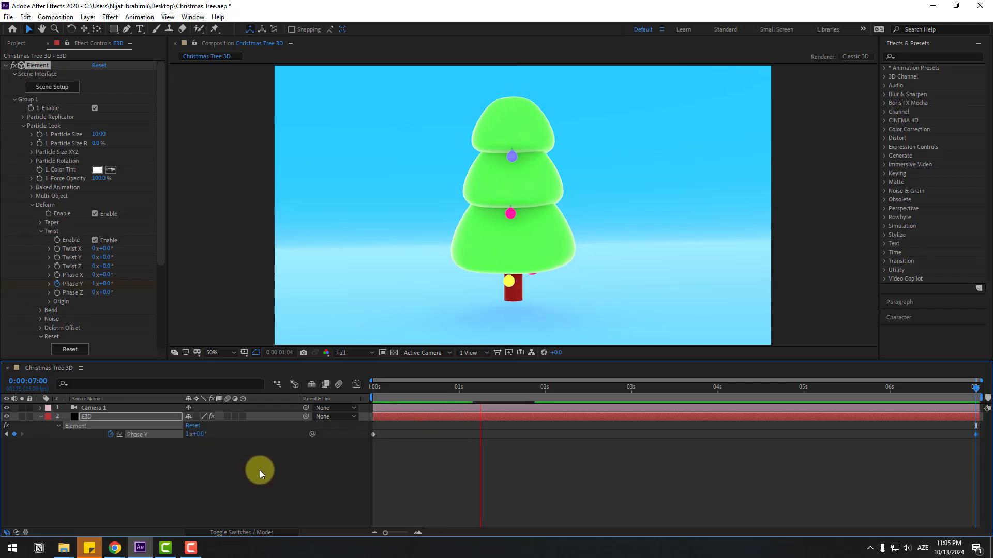
key("space")
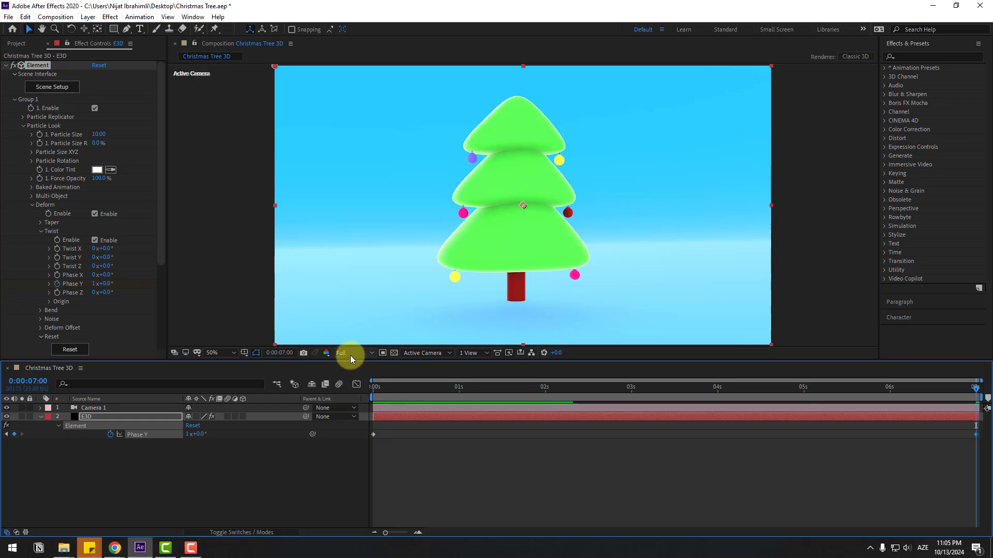
left_click(349, 356)
left_click(350, 410)
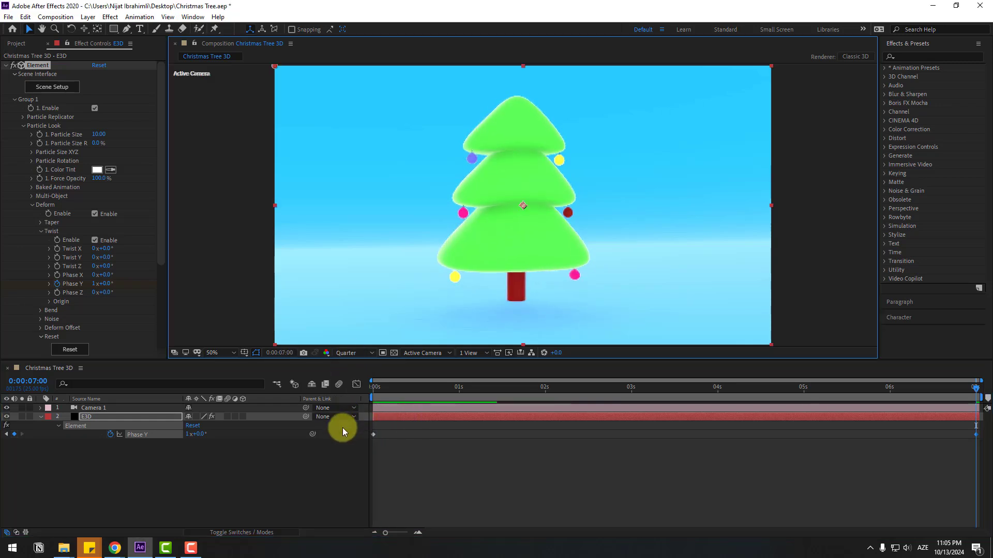
key("space")
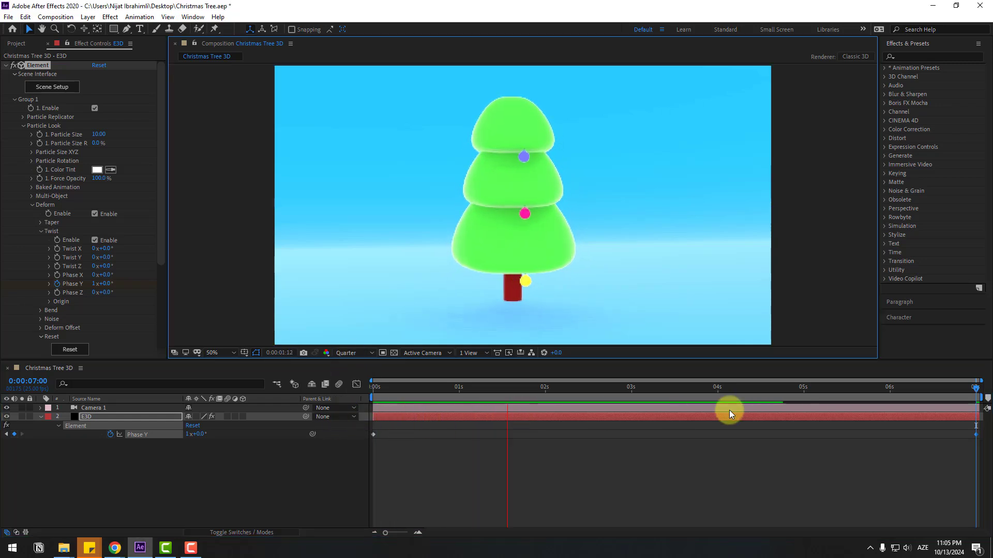
Step: Return to 0:00, expand Taper, turn on Symmetrical, and reveal the Taper Origin settings
left_click(793, 392)
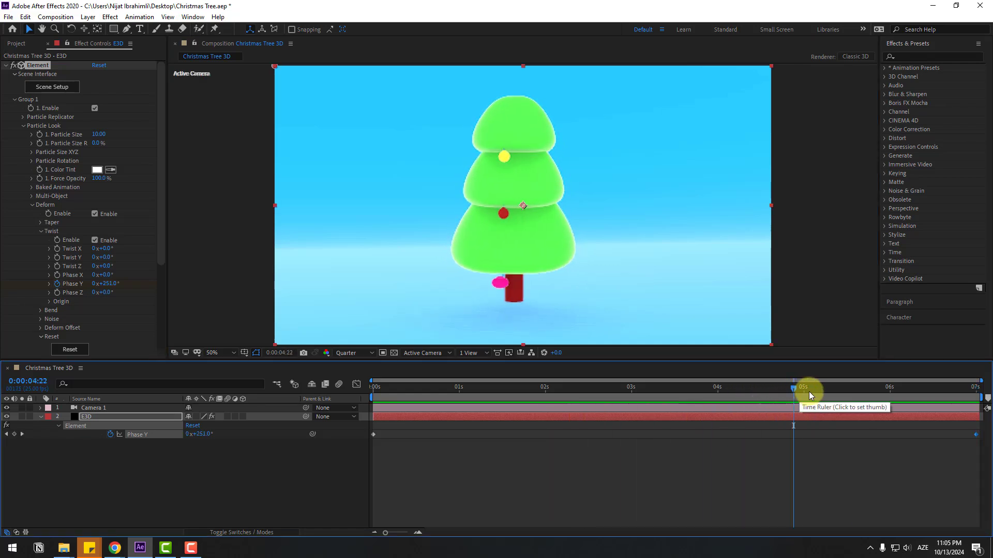
left_click_drag(809, 392, 187, 300)
scroll(112, 265, "down", 1)
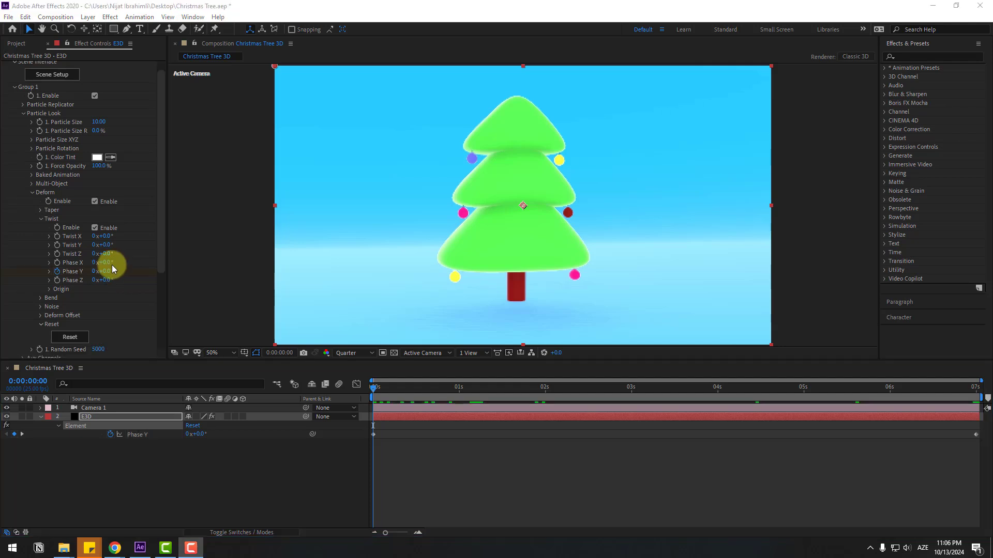
left_click(40, 210)
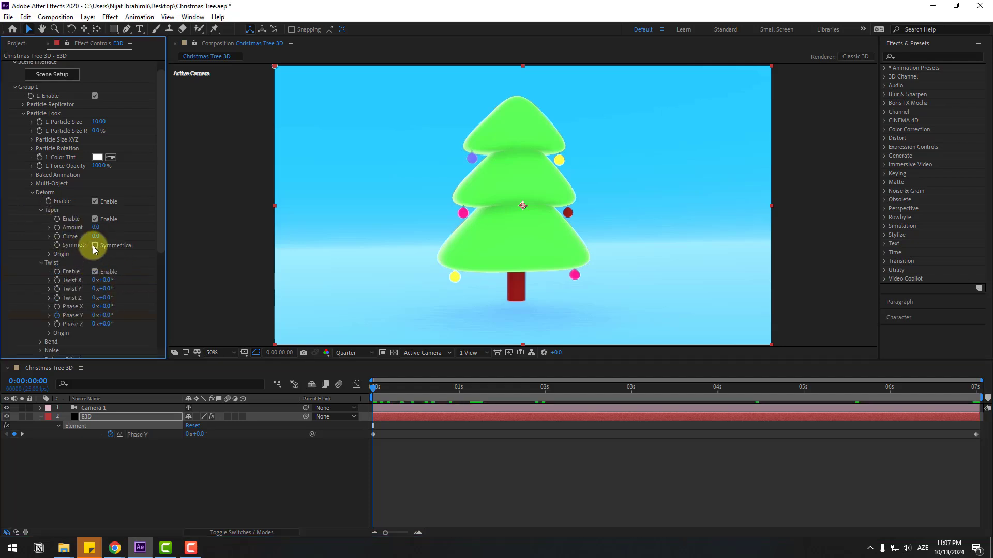
left_click(94, 246)
left_click(50, 254)
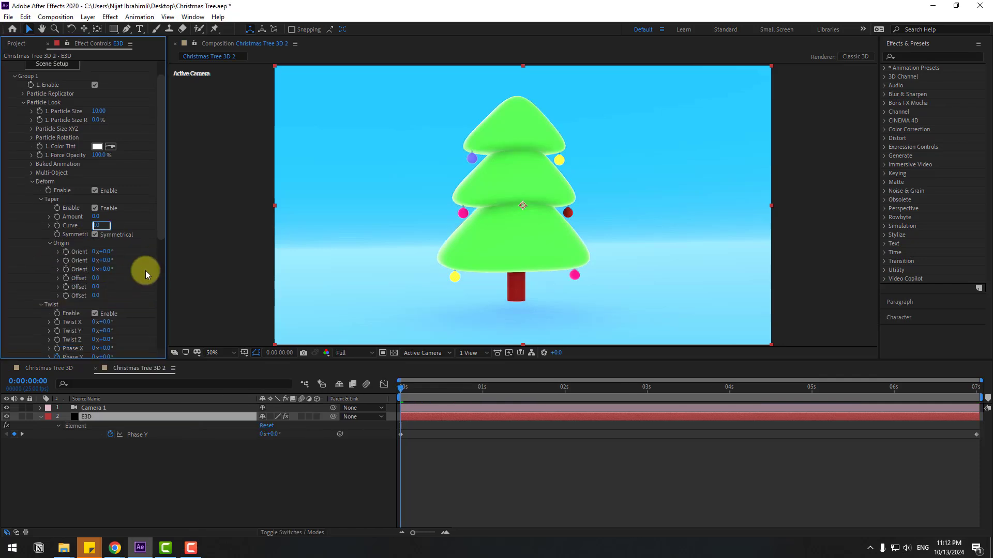
Step: Set the Taper Curve to 0.1
left_click(95, 227)
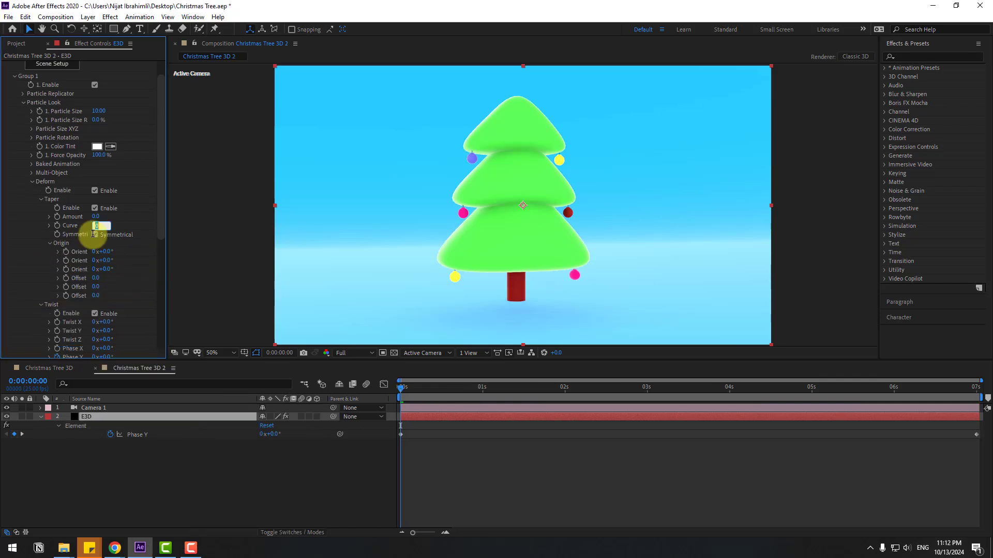
type("0.1")
key("Return")
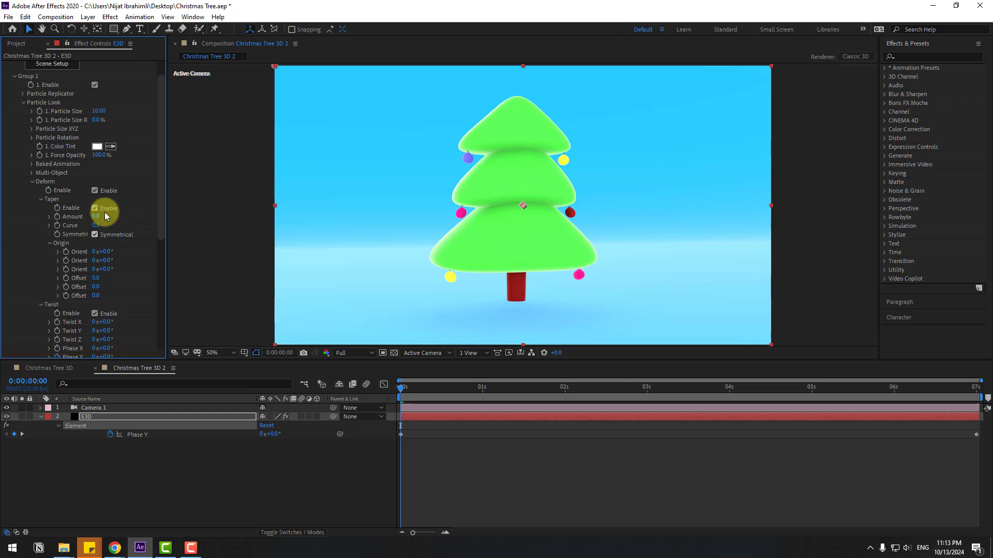
Step: Keyframe Taper Origin Offset Y at 0 at the start, 2 at 1 s and 0 at 2 s, then select those keyframes
left_click(66, 287)
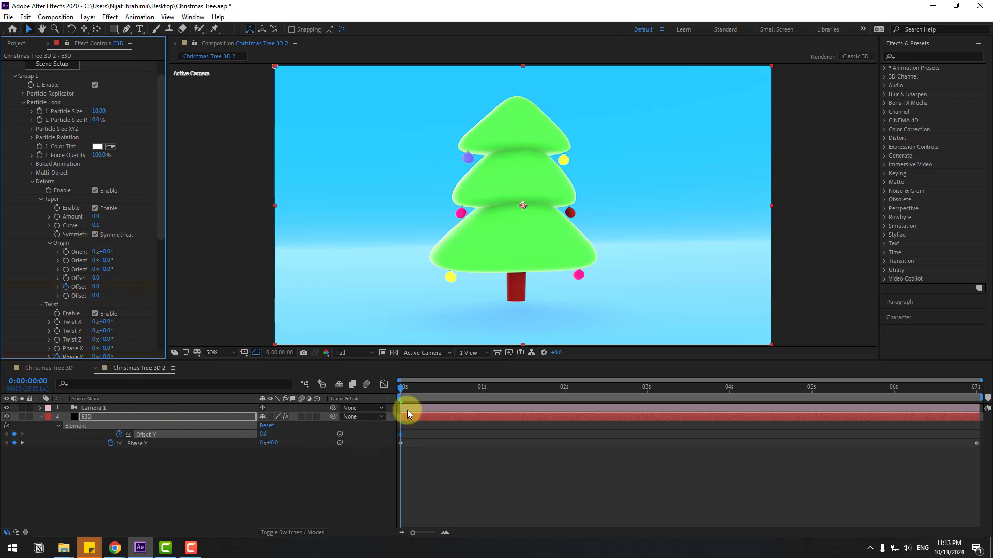
left_click(482, 392)
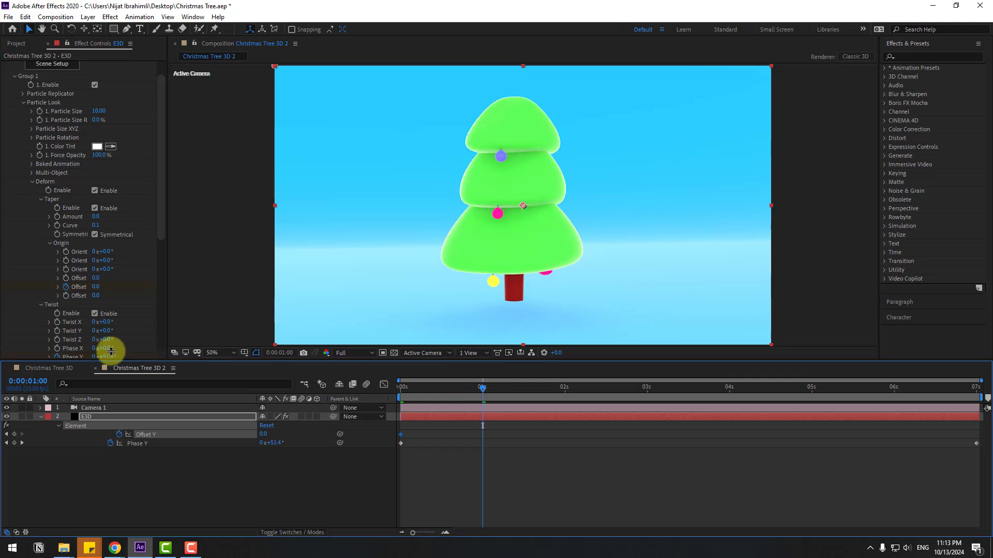
left_click(96, 287)
type("2")
key("Return")
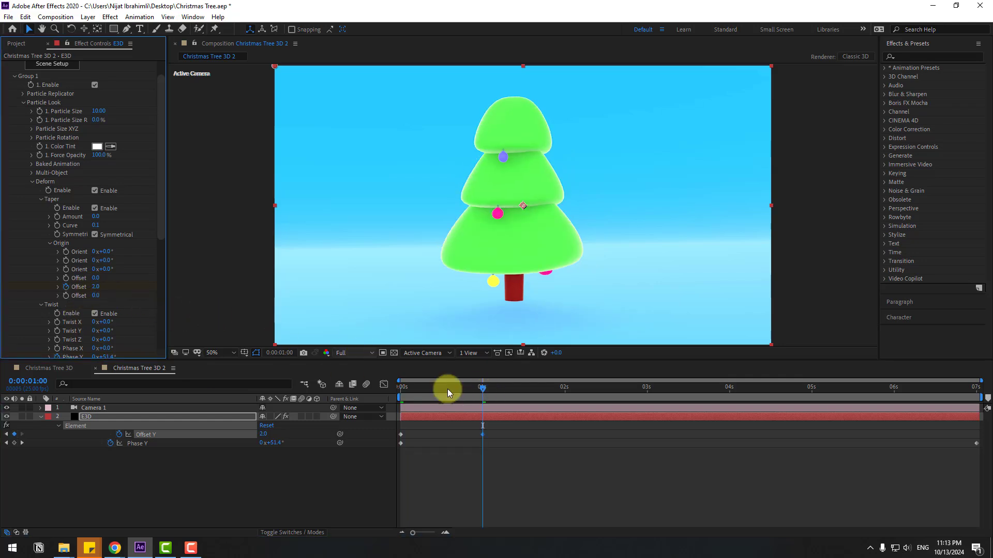
left_click(564, 393)
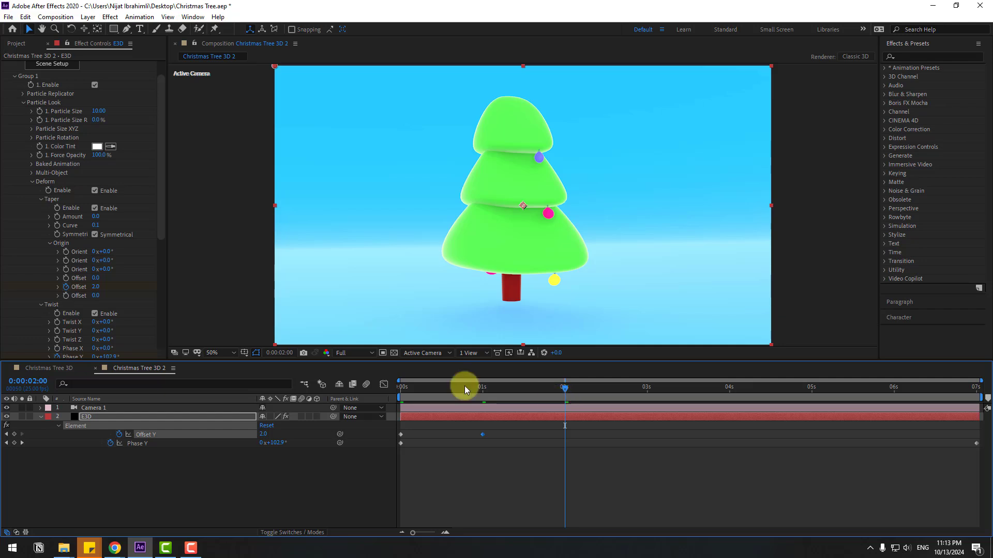
left_click(96, 287)
type("0")
key("Return")
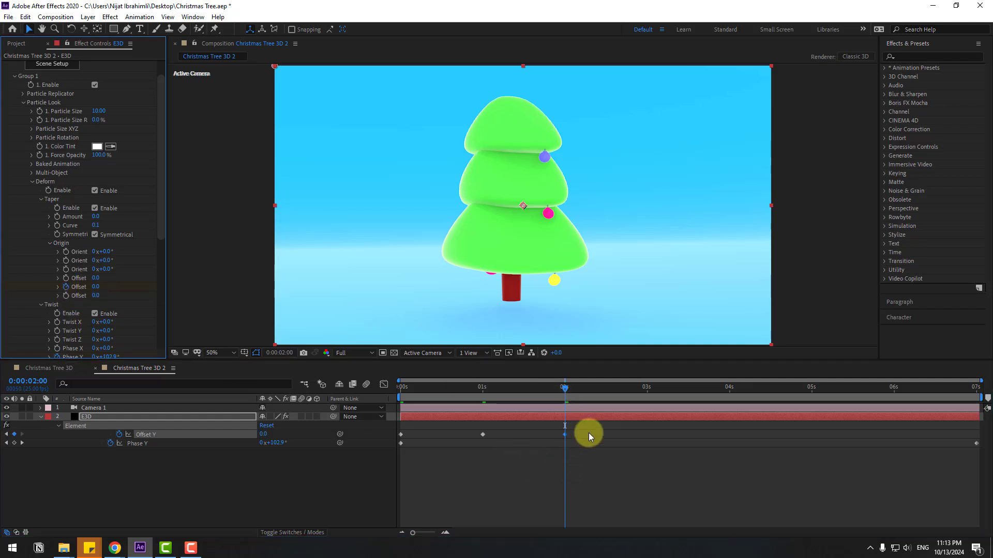
left_click_drag(588, 437, 401, 433)
Step: Apply Easy Ease to the selected Offset Y keyframes
right_click(400, 434)
mouse_move(445, 426)
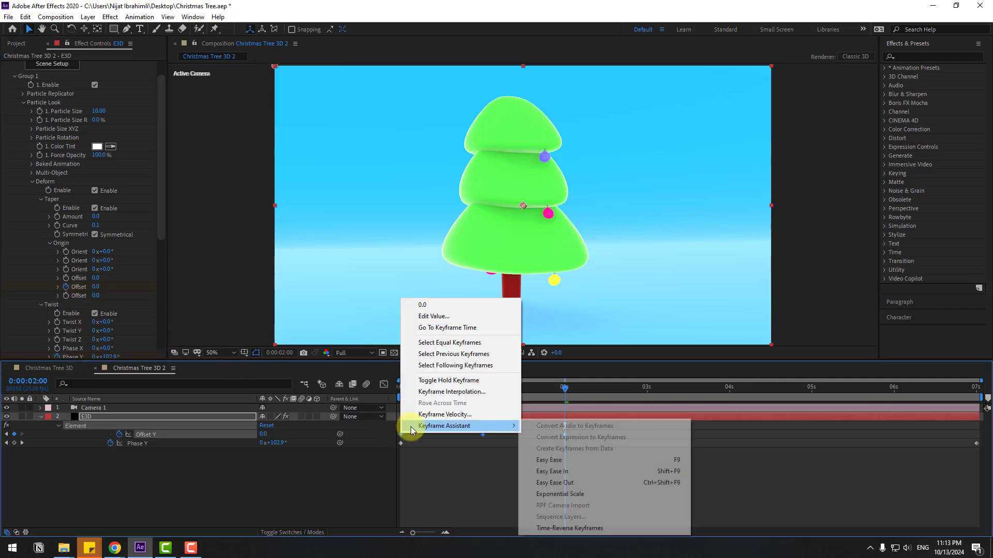
left_click(573, 460)
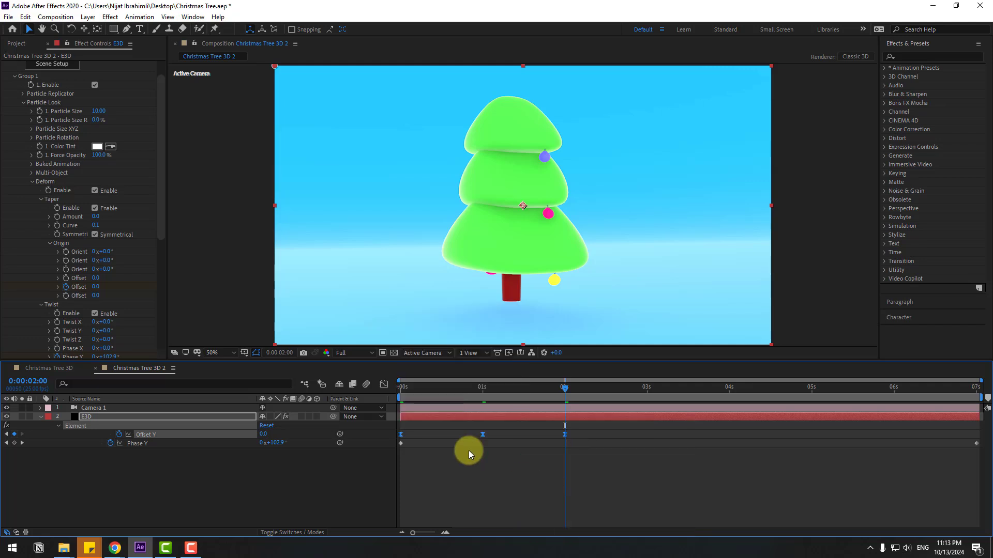
Step: Add a loopOutDuration(type = "cycle", duration = 0) expression to Offset Y
left_click(121, 436, "alt")
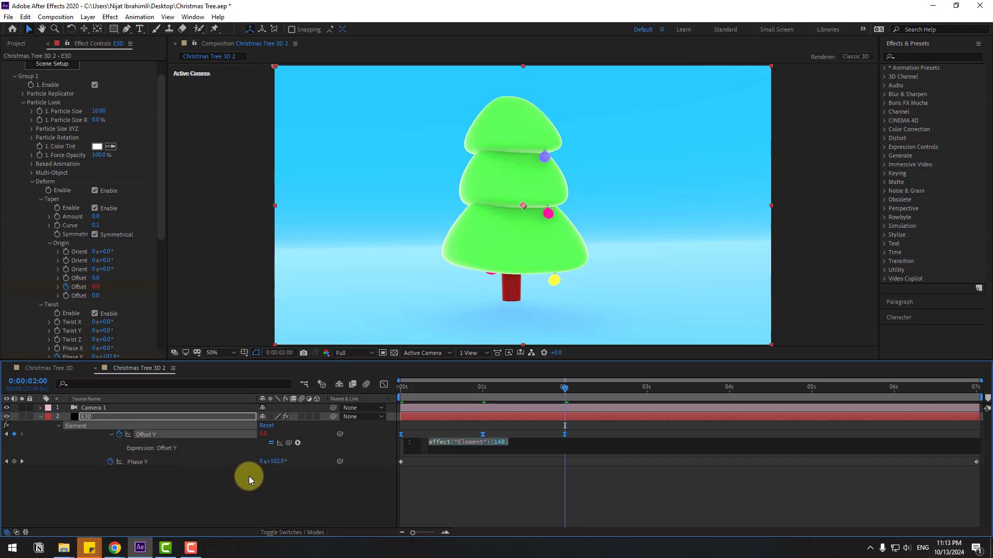
left_click(297, 443)
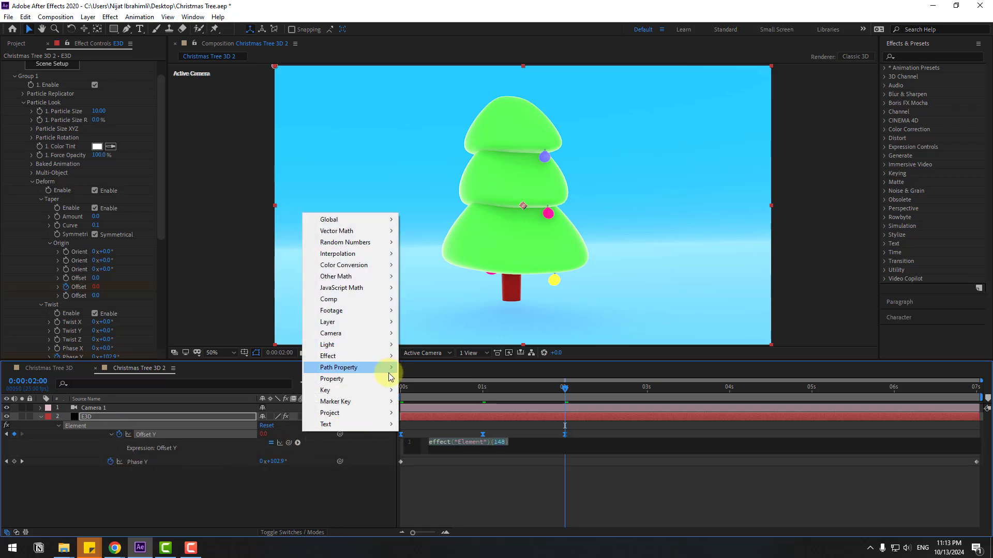
mouse_move(381, 380)
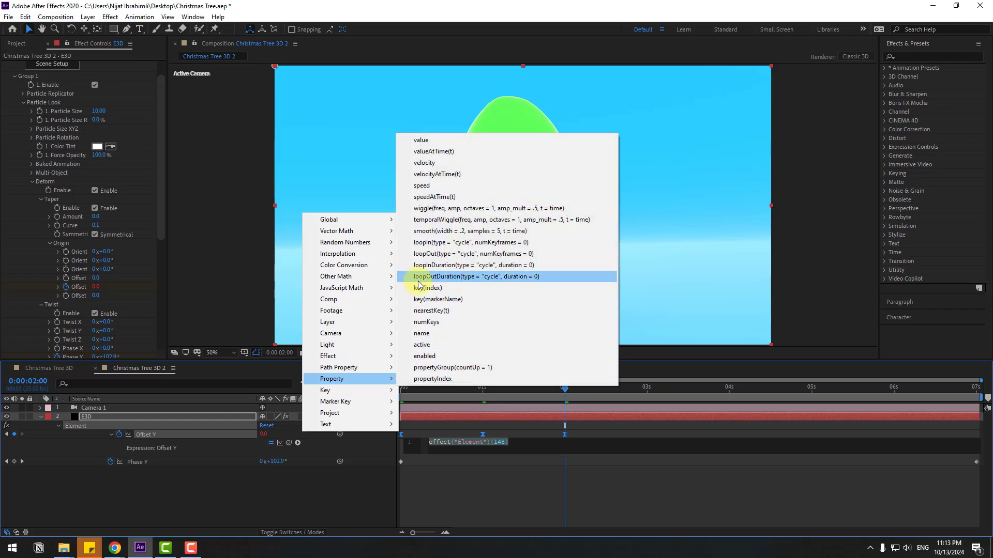
left_click(504, 279)
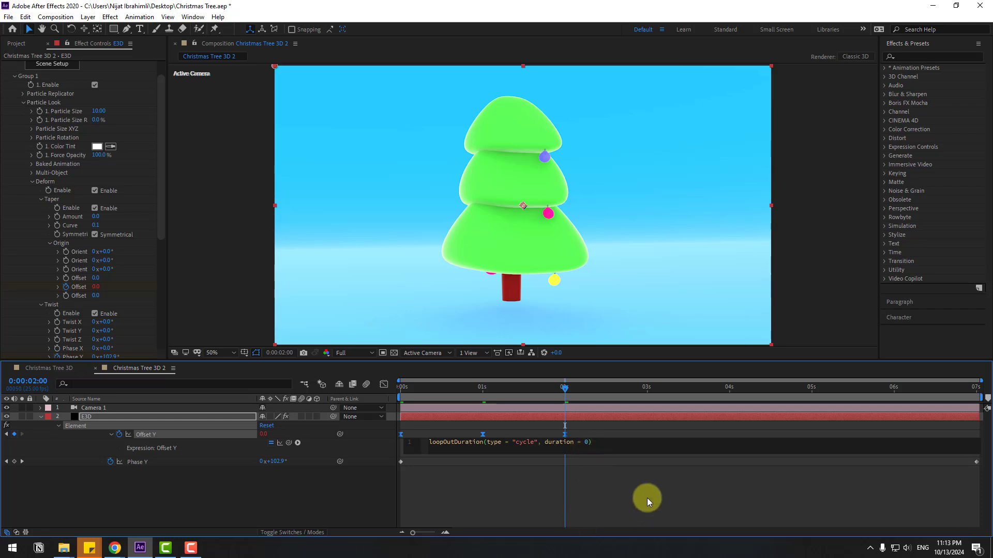
Step: Commit the loop expression and preview the tree's repeating twist-and-bounce animation
left_click(662, 502)
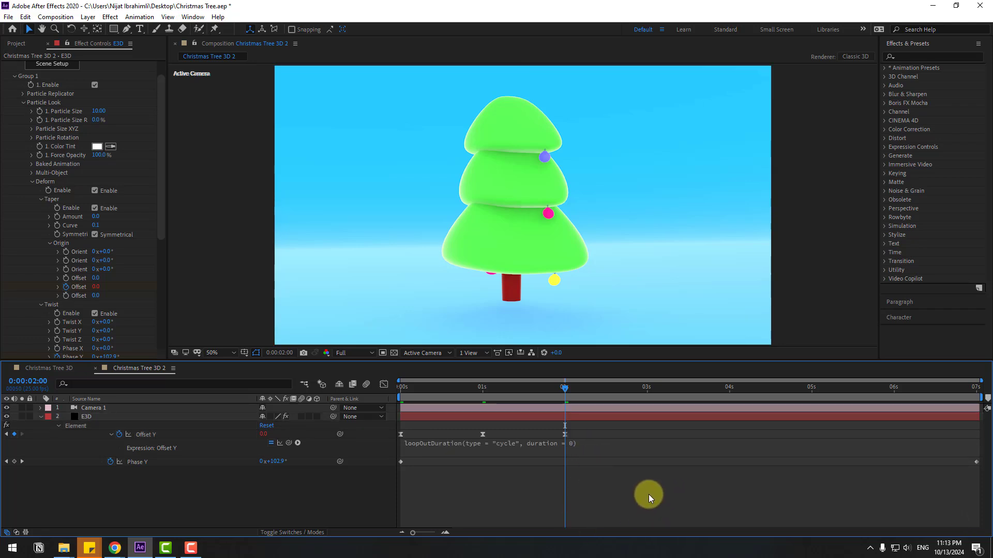
key("space")
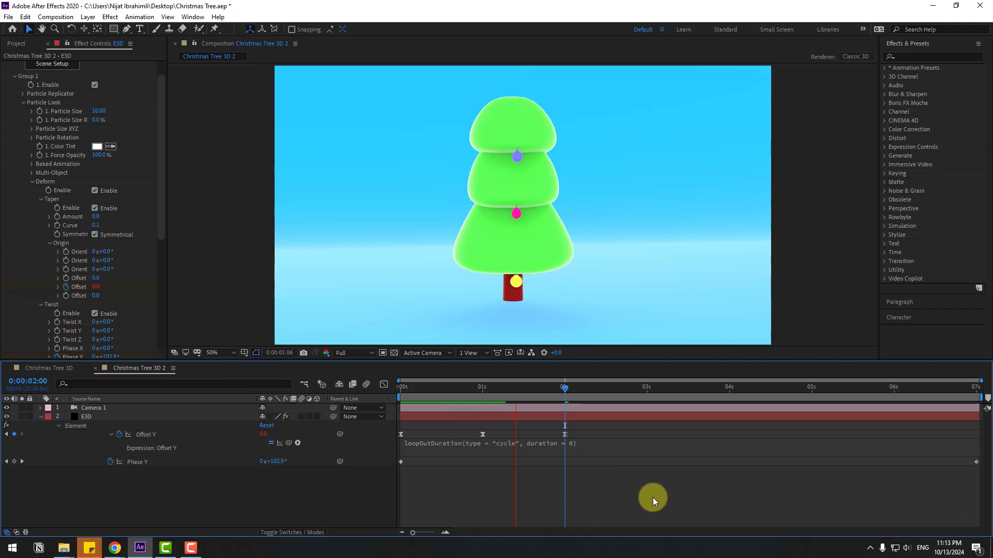